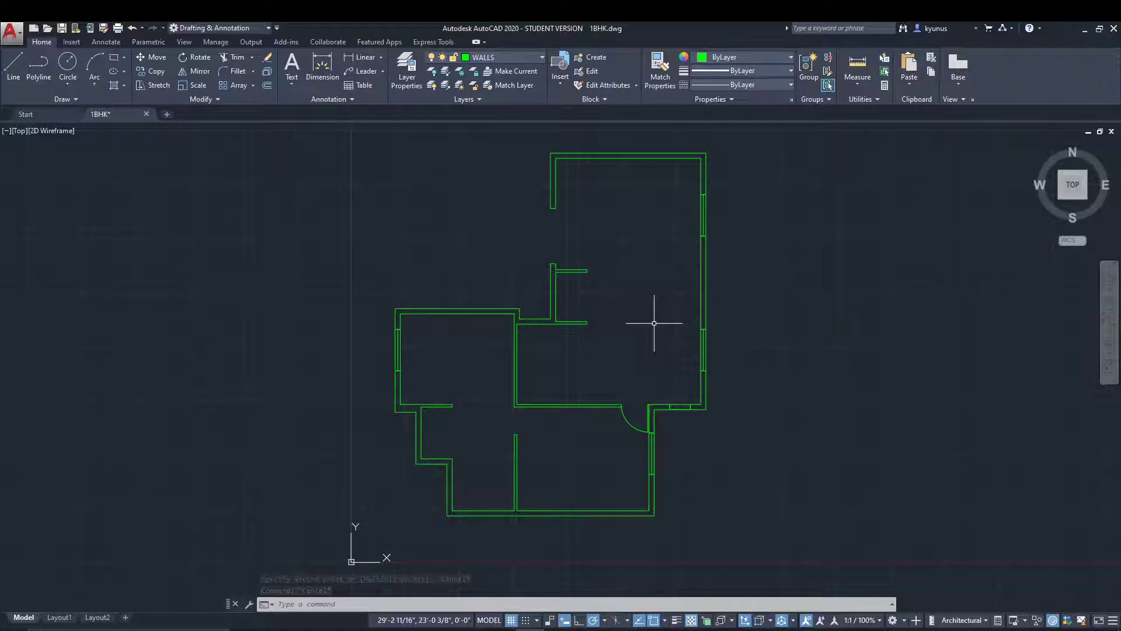
Open the Blocks palette of Architectural - Imperial blocks from other drawings
click(567, 84)
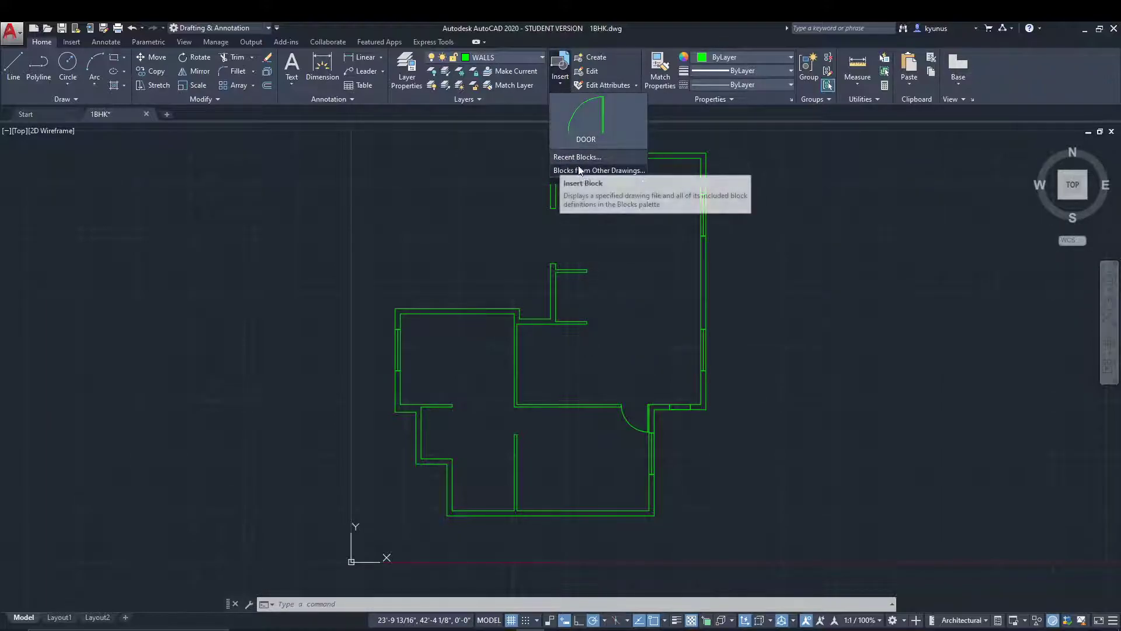
click(559, 87)
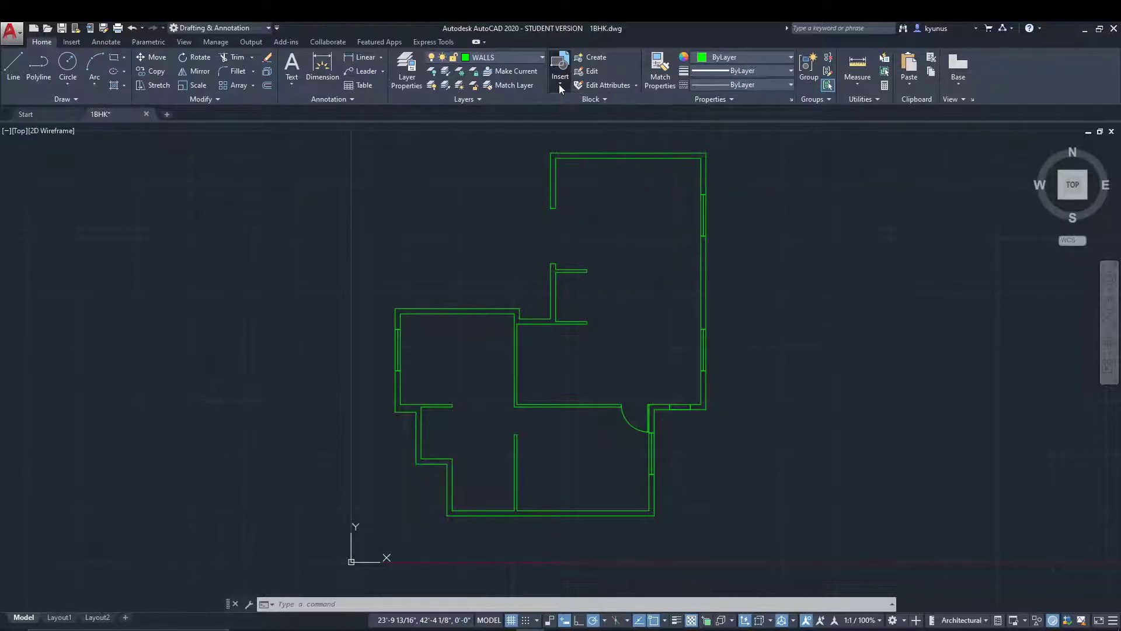
click(559, 85)
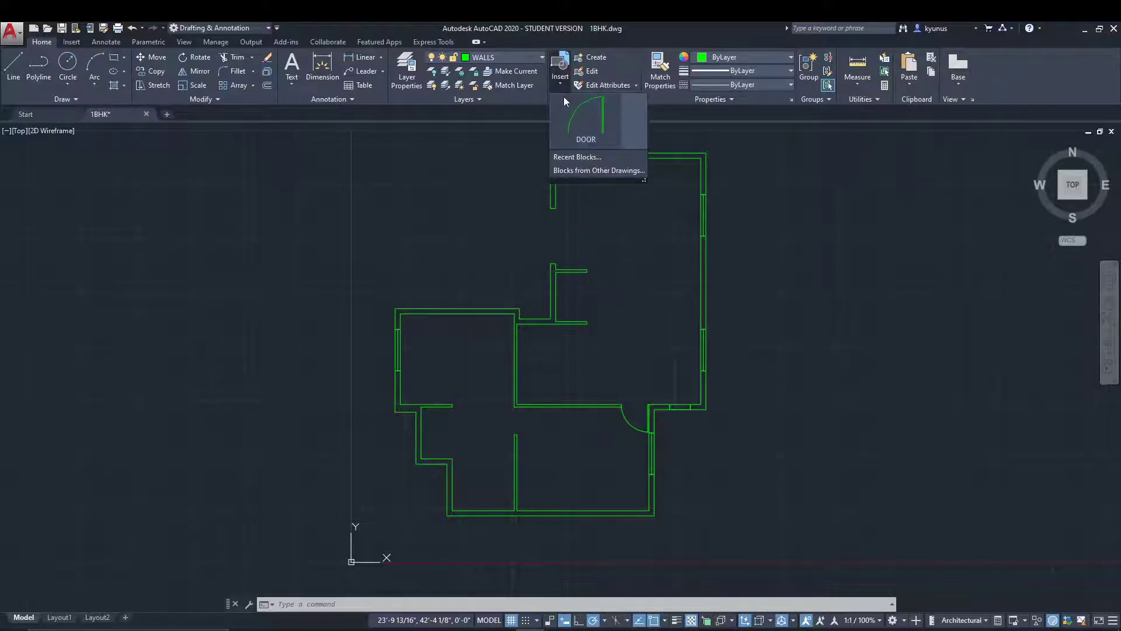
click(574, 171)
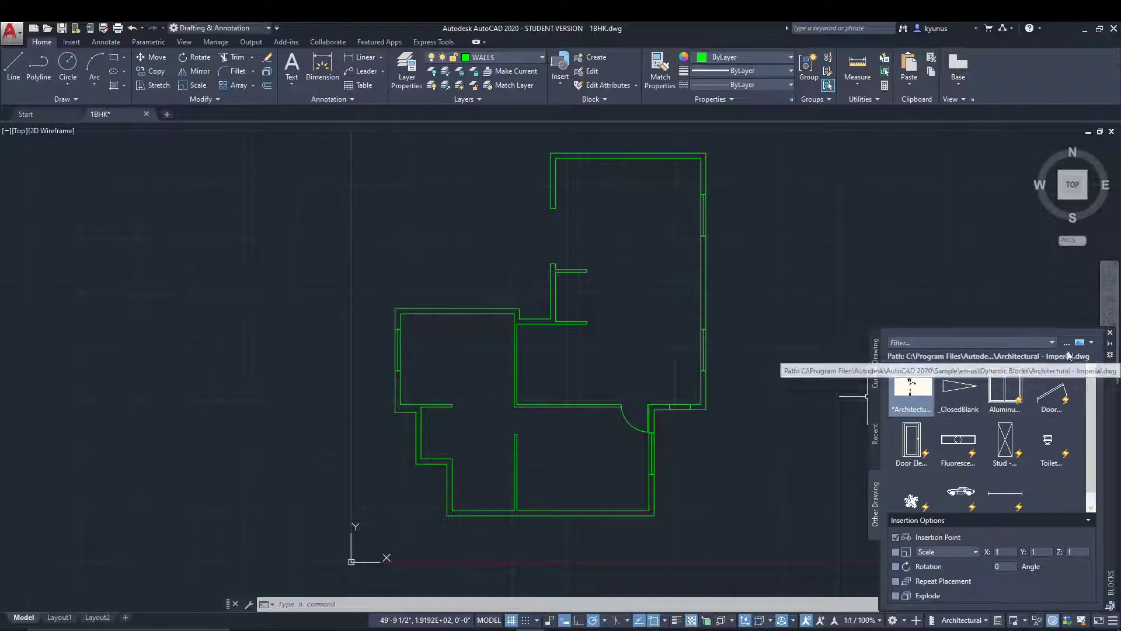
click(915, 360)
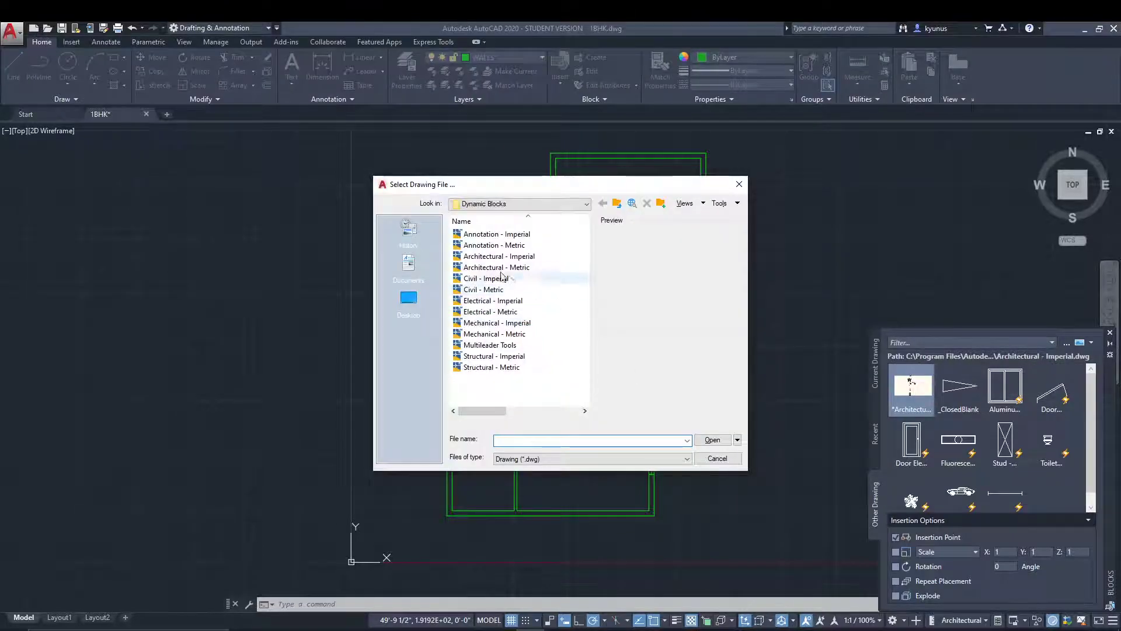
click(410, 232)
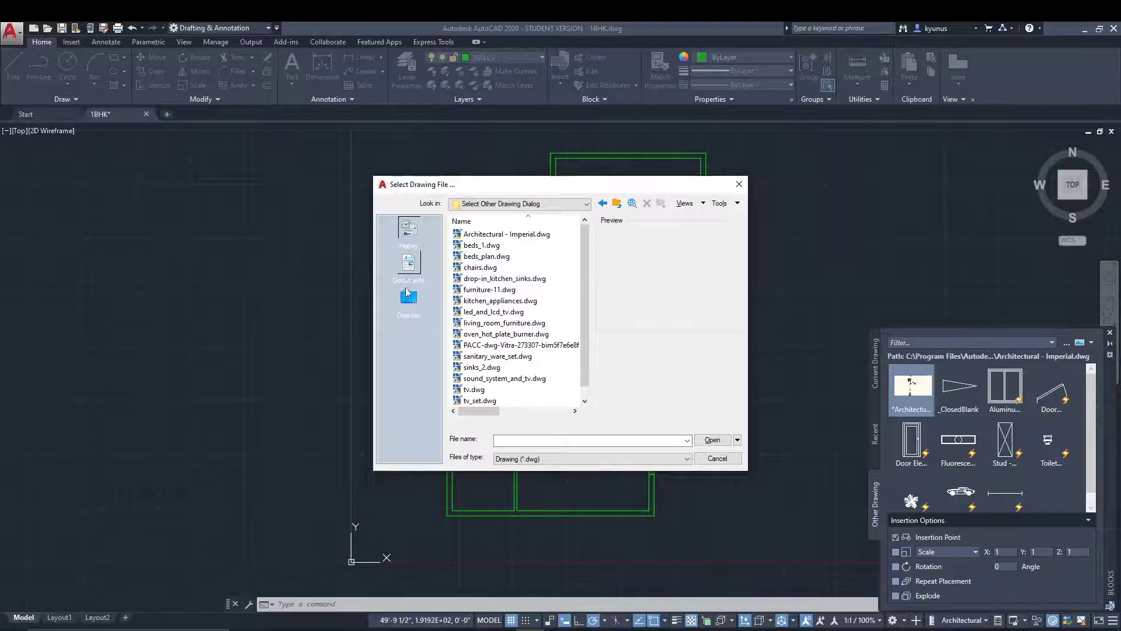
click(408, 302)
click(411, 266)
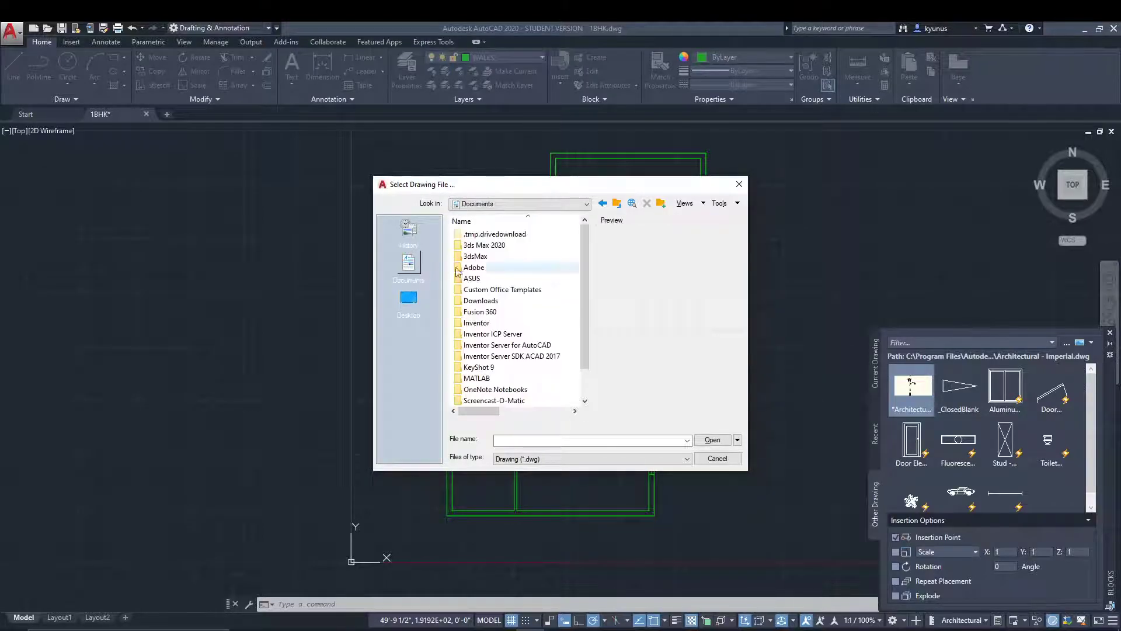
click(408, 231)
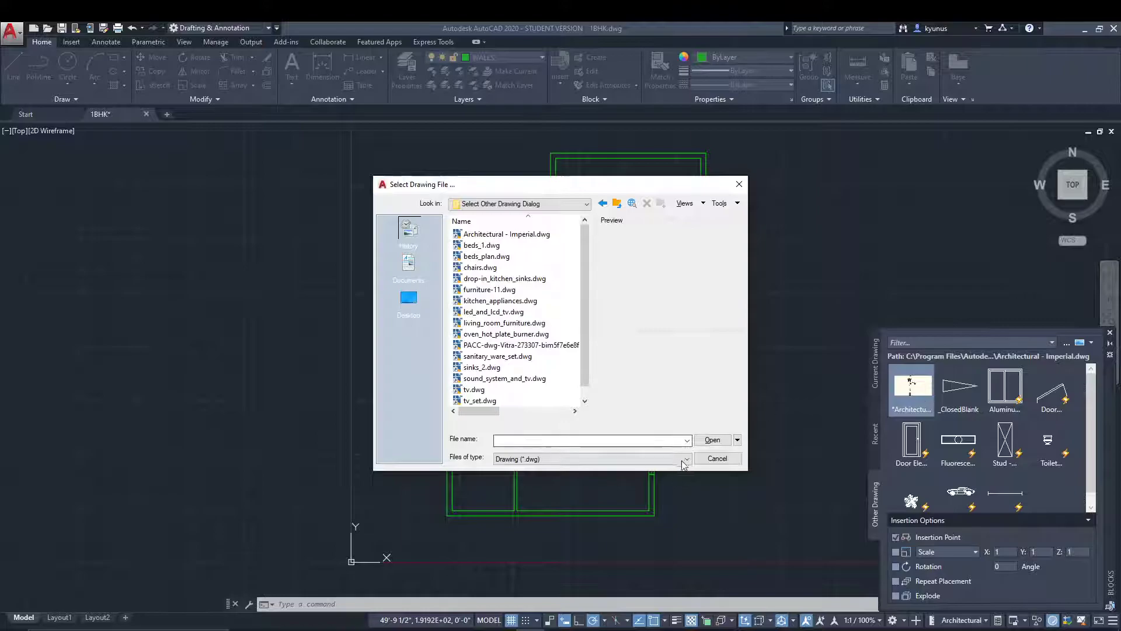
click(714, 457)
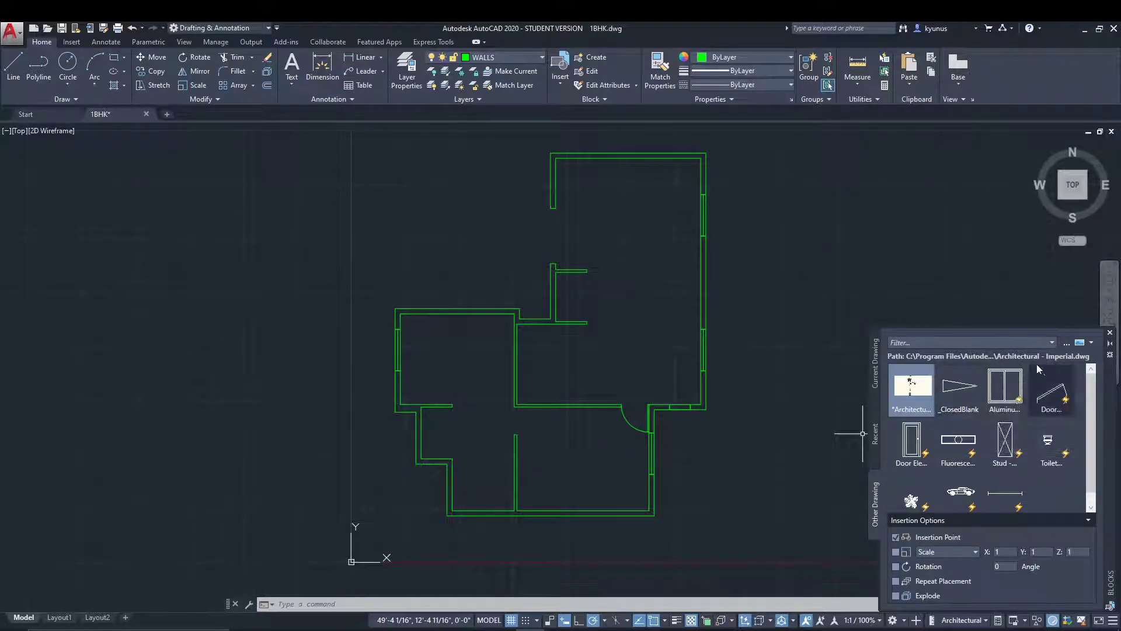
Insert the Door - Imperial block right of the plan, close the palette, and select it
click(1051, 399)
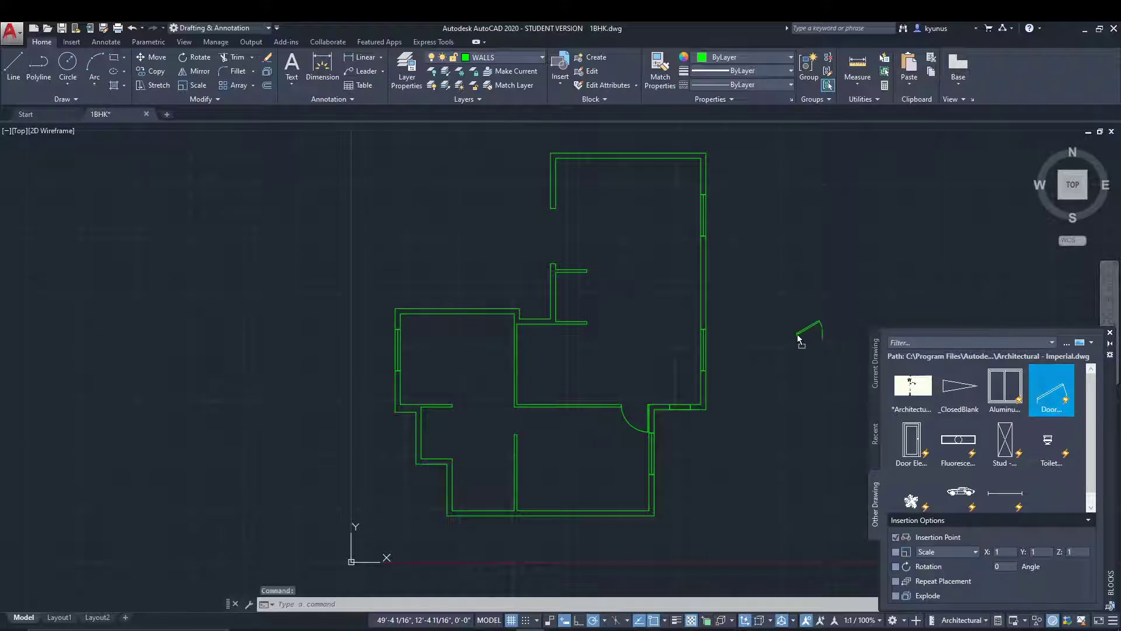
scroll(801, 339, up, 3)
scroll(801, 338, up, 2)
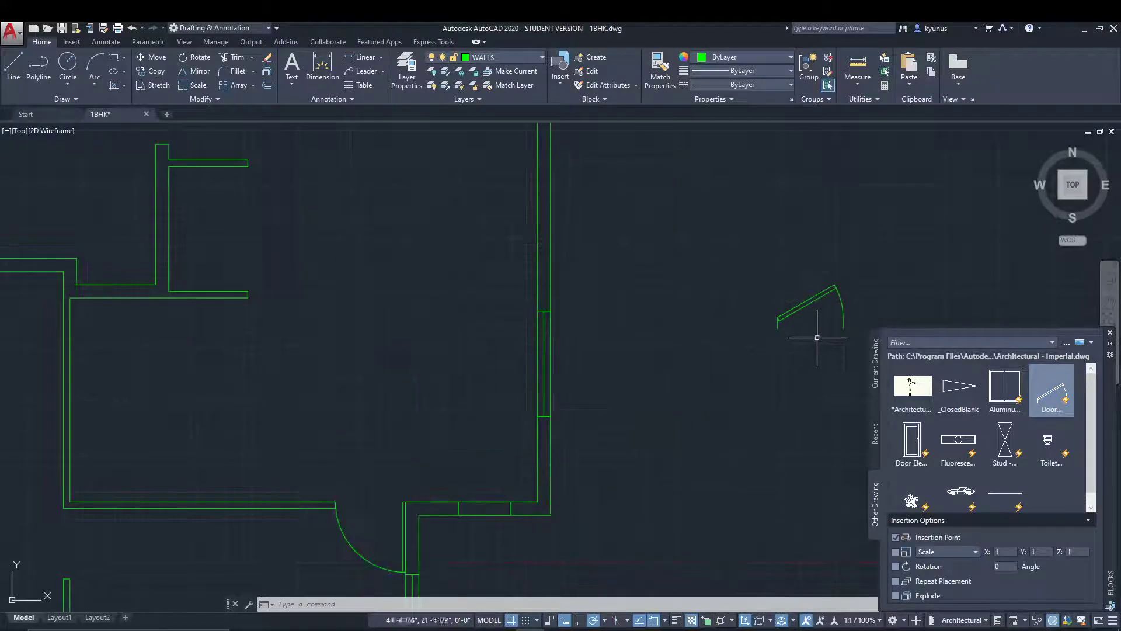
middle_drag(861, 287, 732, 287)
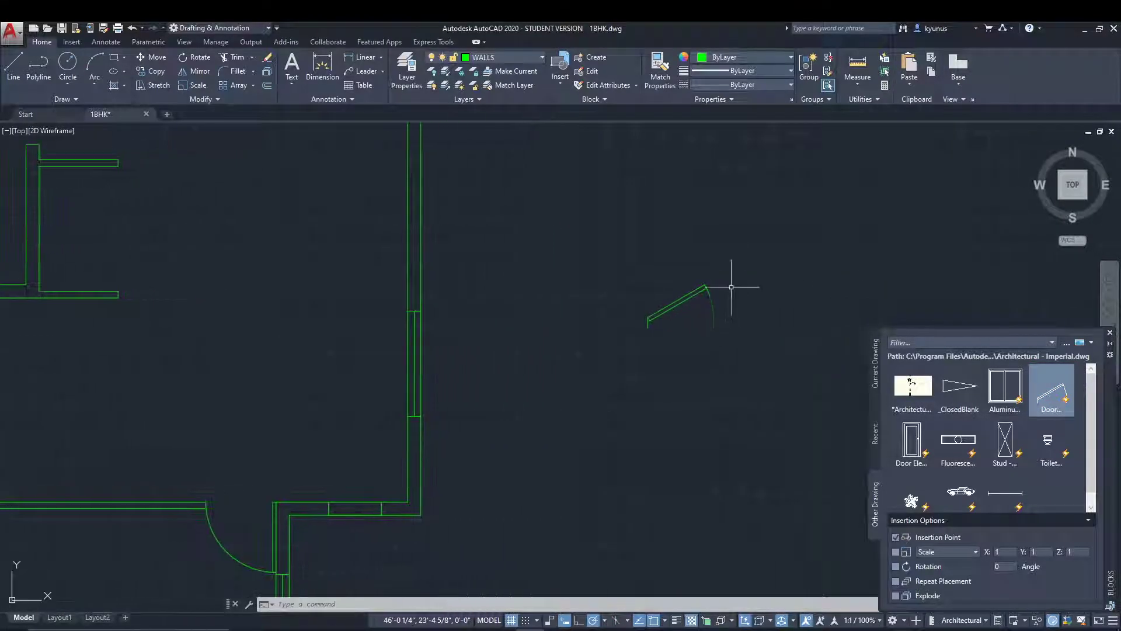
click(1111, 336)
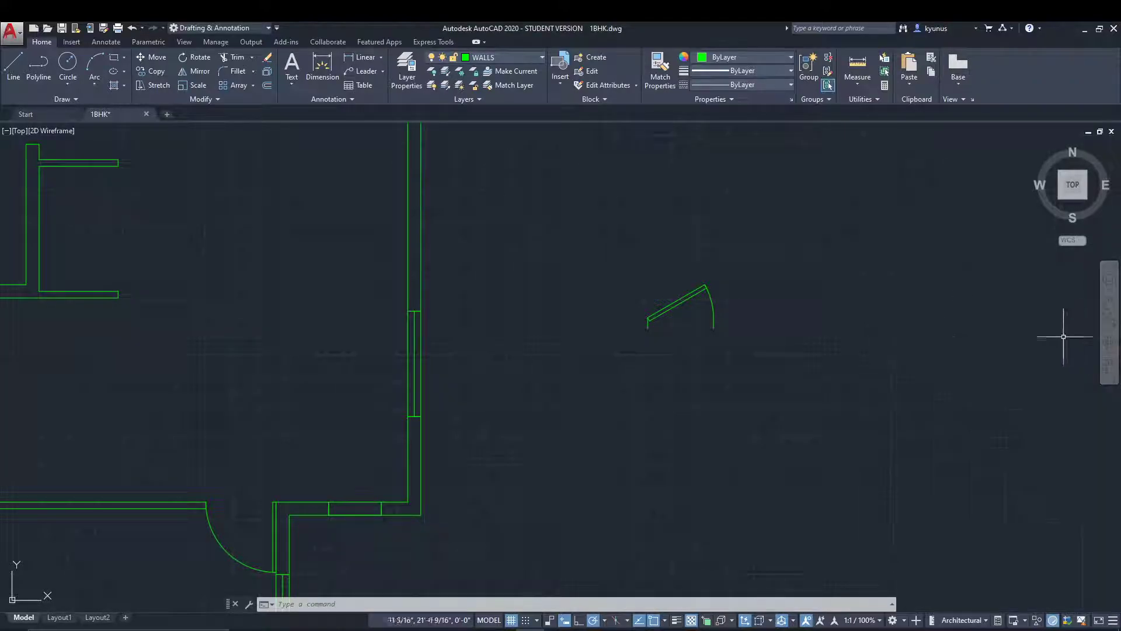
click(664, 312)
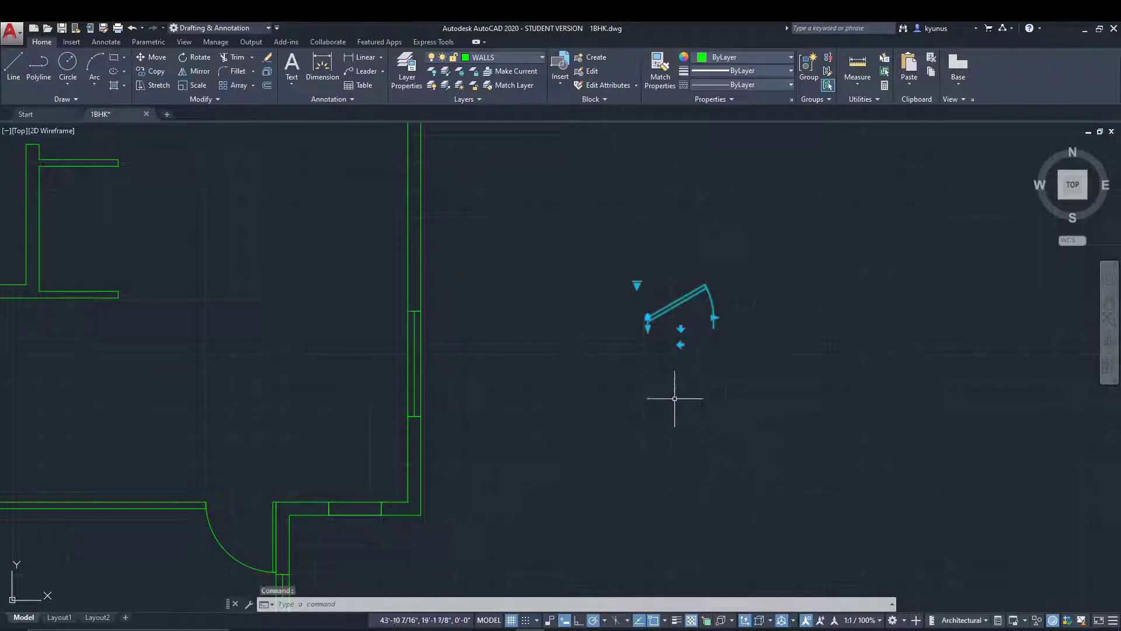
scroll(675, 395, up, 2)
middle_drag(646, 325, 601, 434)
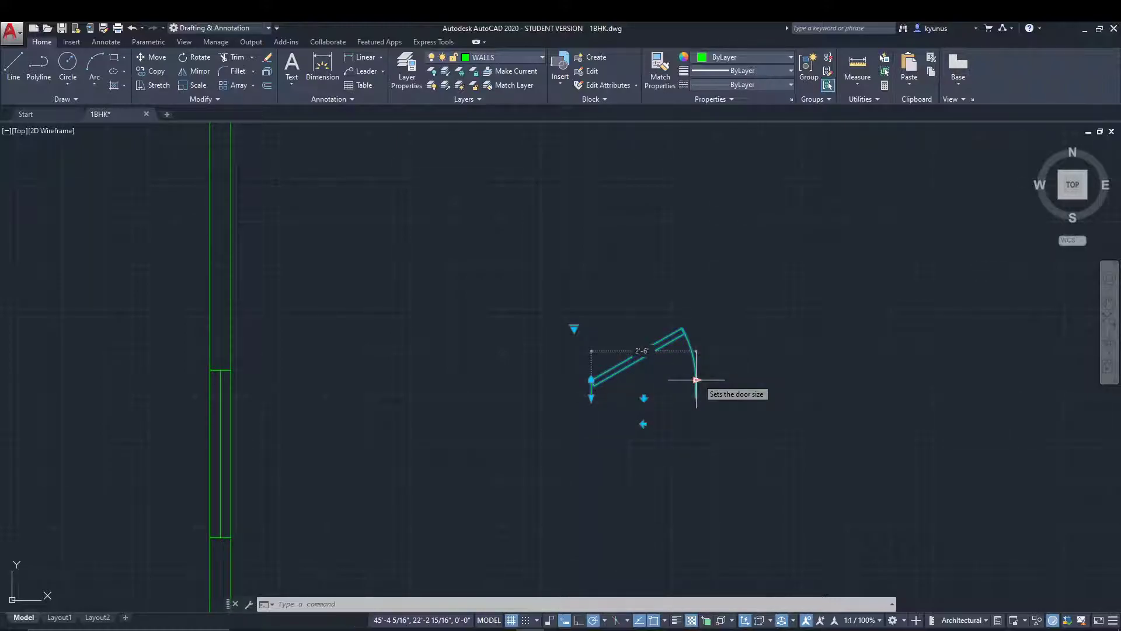
Stretch the door block's width twice with its size grip, snapping to endpoints, then deselect
click(696, 381)
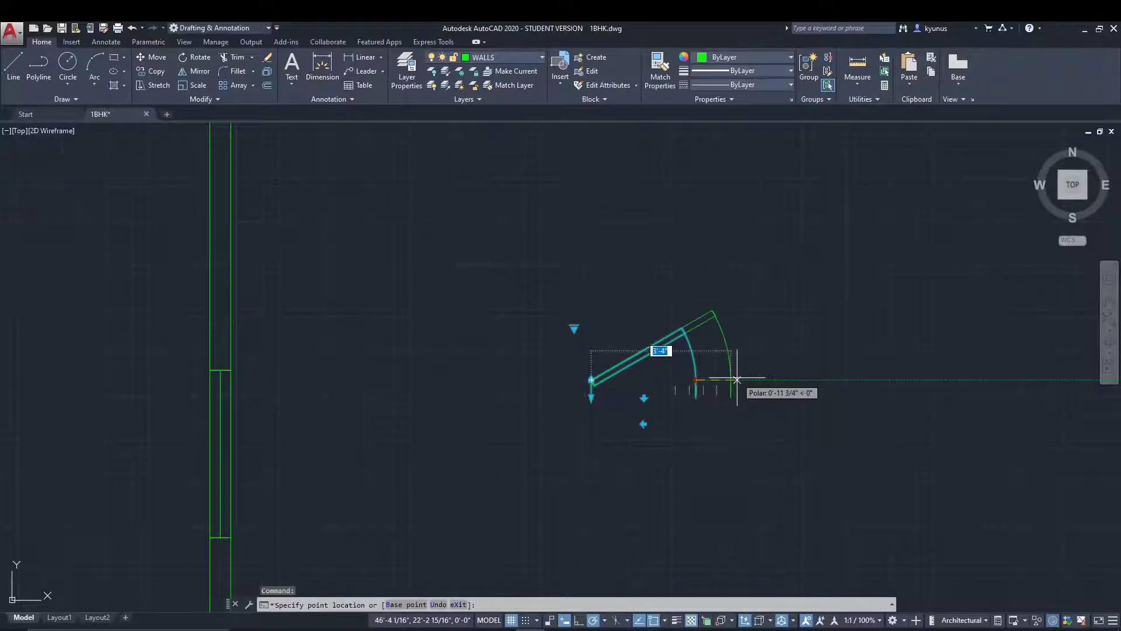
click(698, 383)
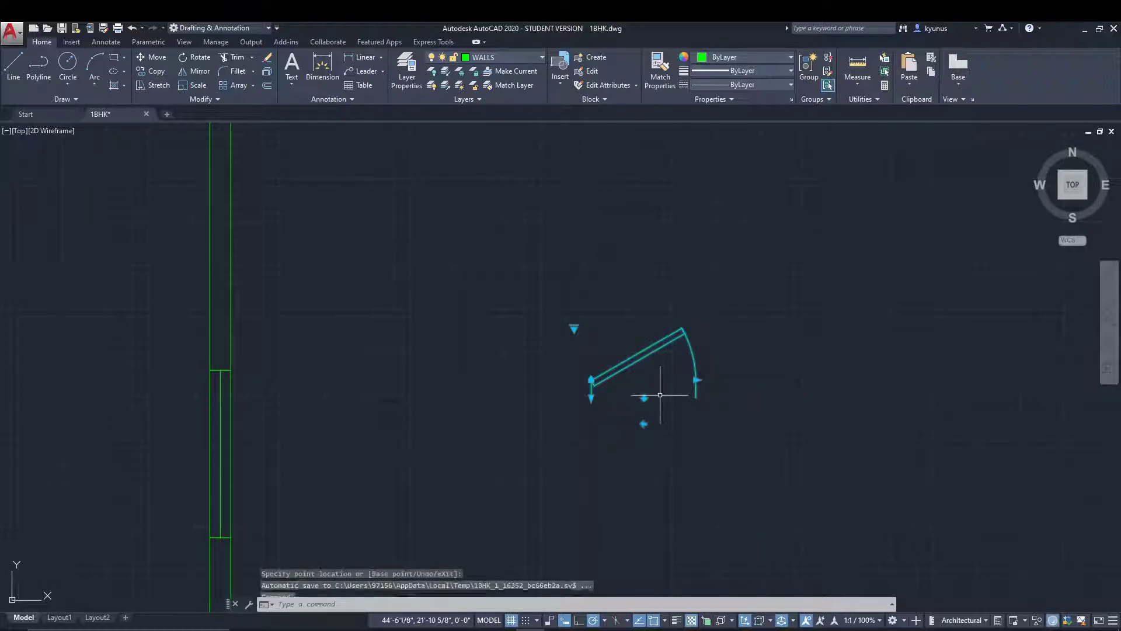
click(697, 380)
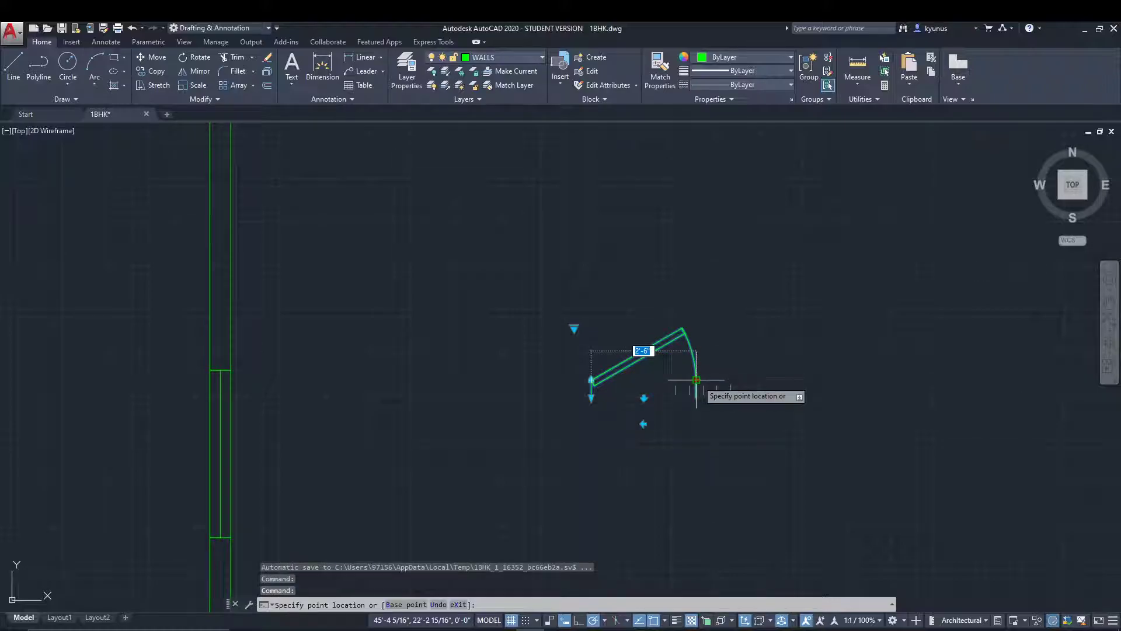
click(701, 380)
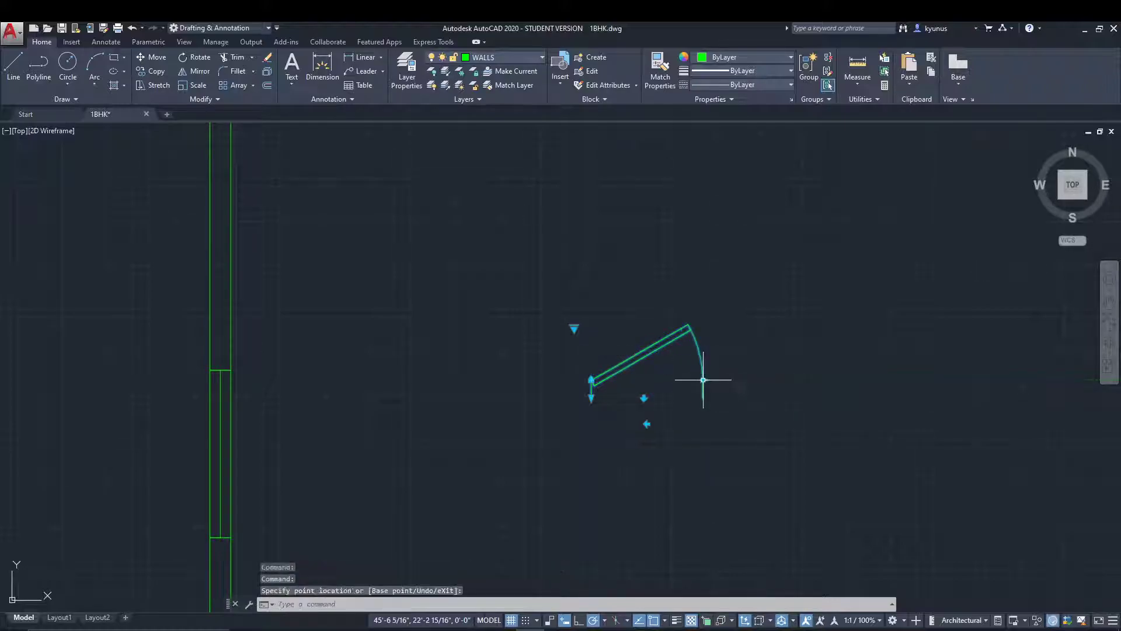
key(Escape)
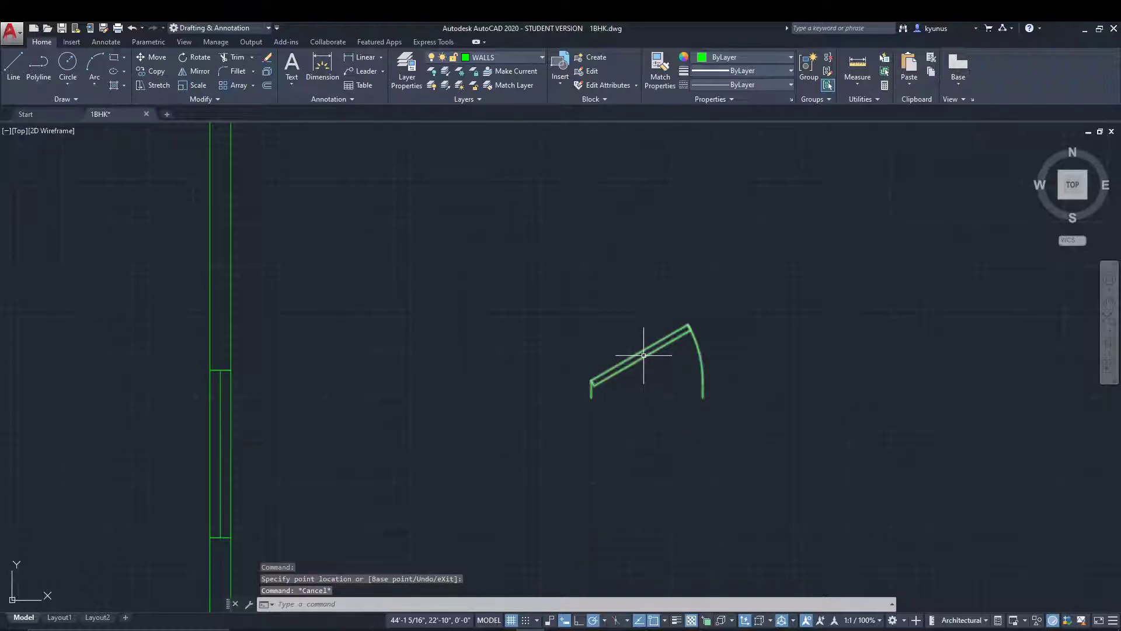
scroll(500, 500, down, 2)
scroll(500, 500, down, 2)
Delete the old curved door at the inner wall corner and select the new door block
middle_drag(500, 500, 603, 377)
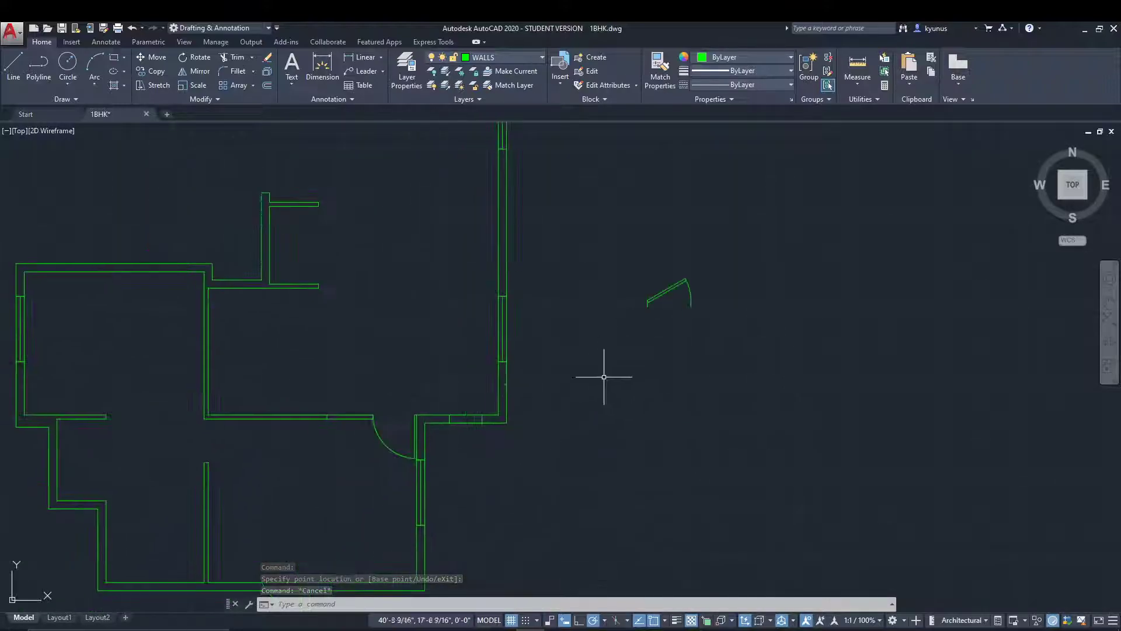
click(382, 445)
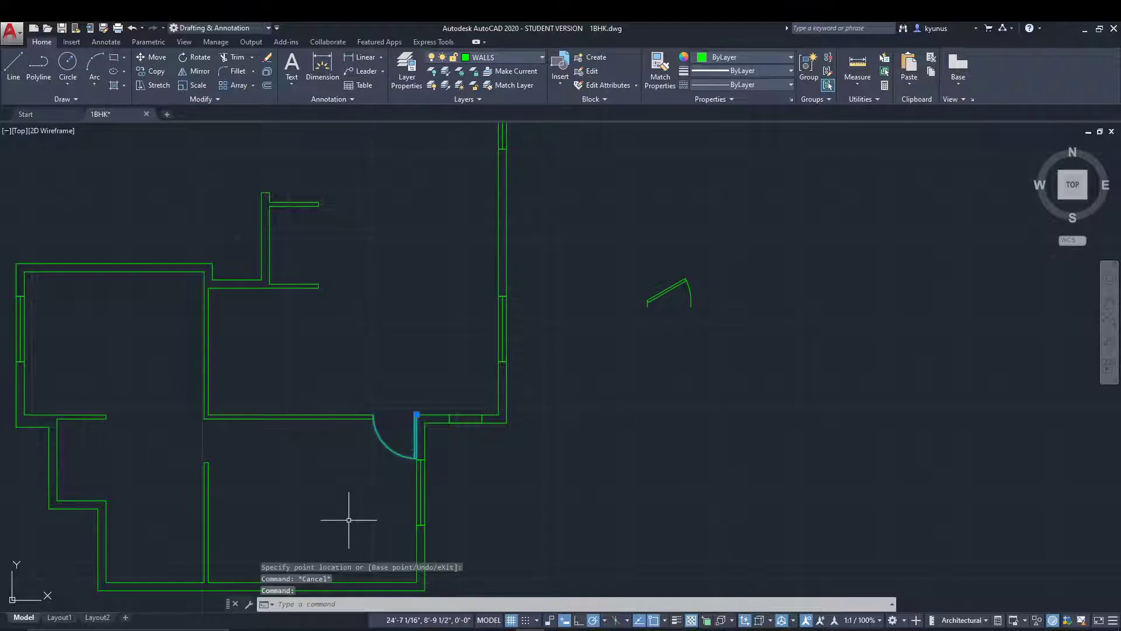
key(Delete)
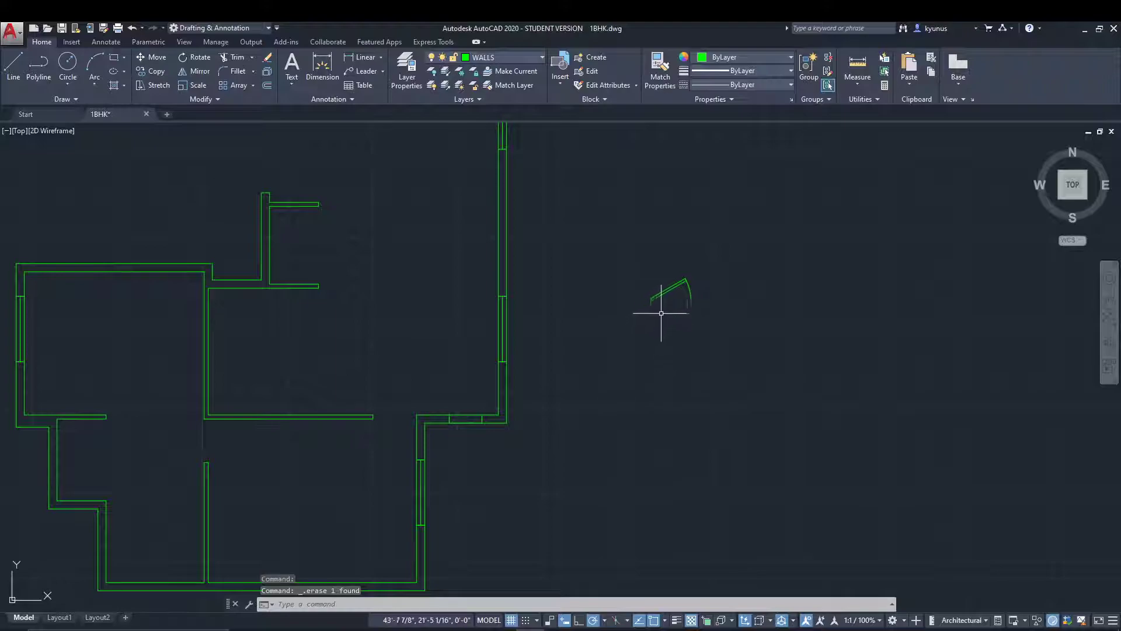
click(668, 284)
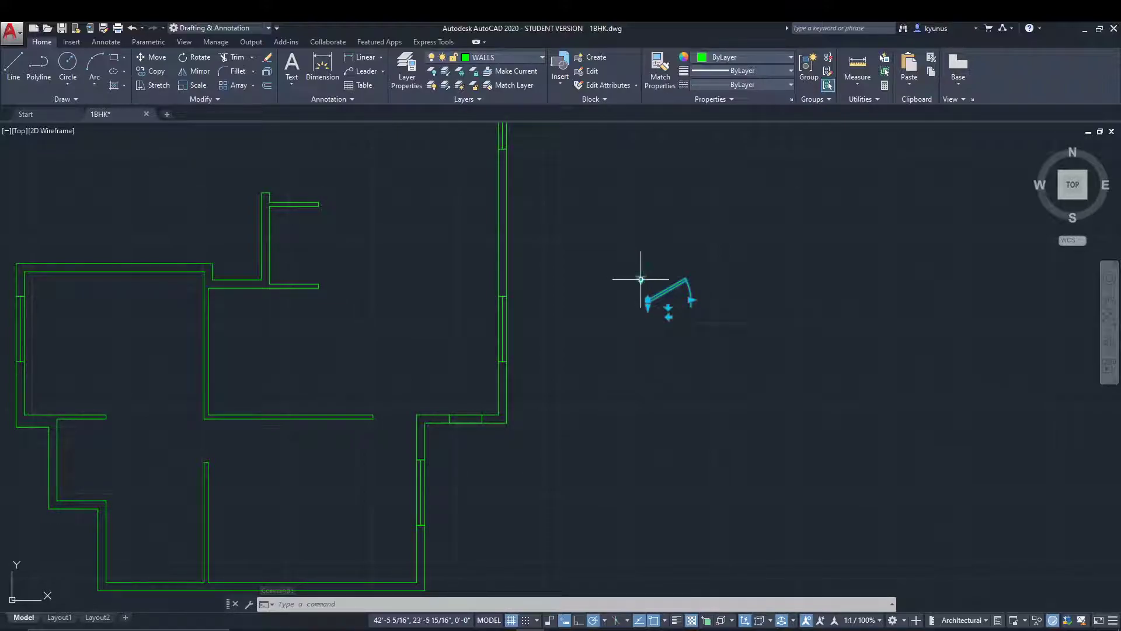
Cycle the door's swing through 90°, 45° and 60°, ending fully open at 90°
click(640, 280)
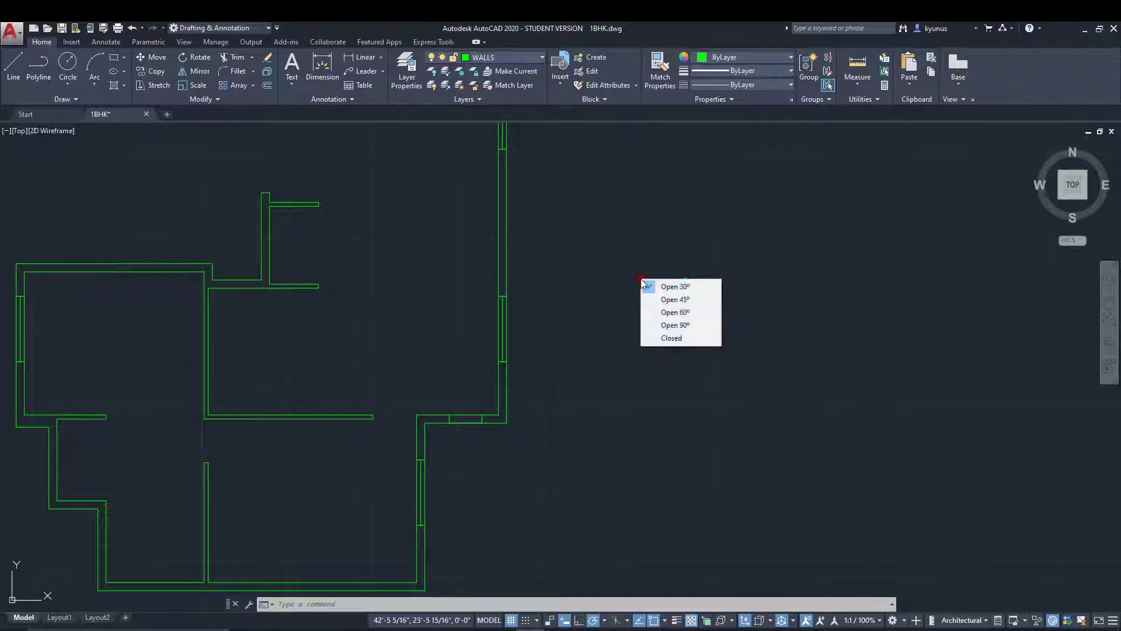
click(652, 325)
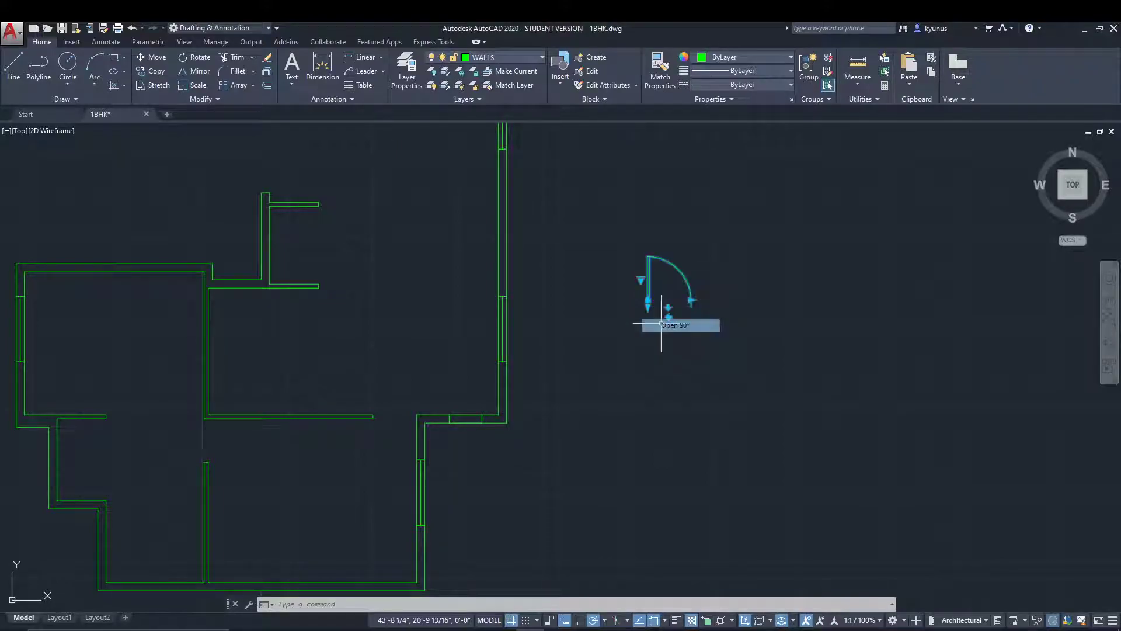
click(640, 279)
click(673, 301)
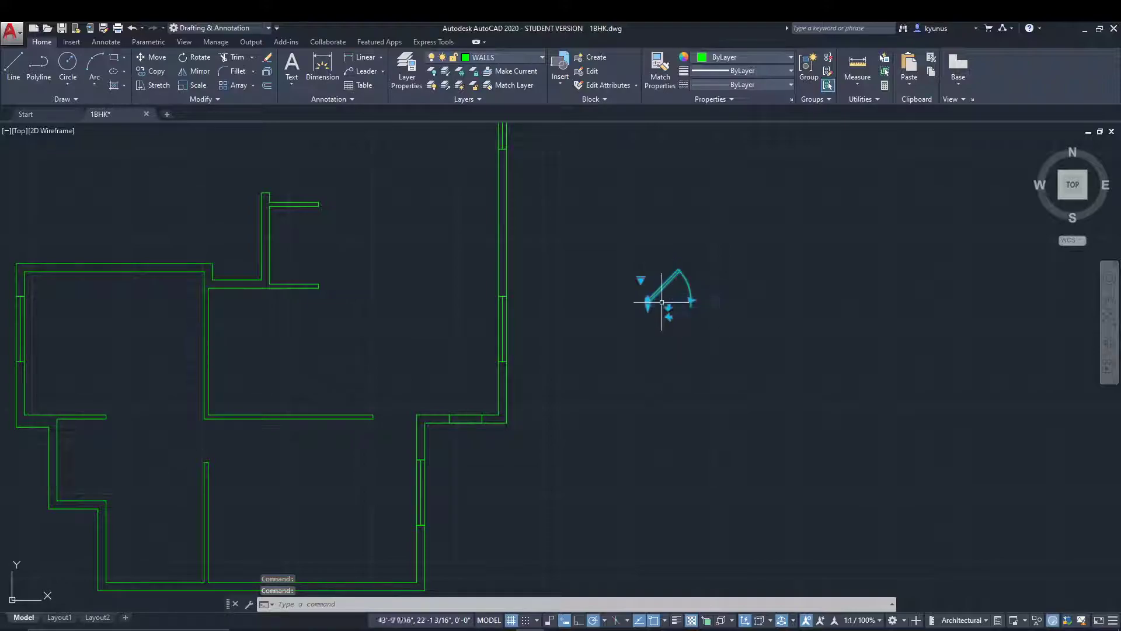
click(640, 280)
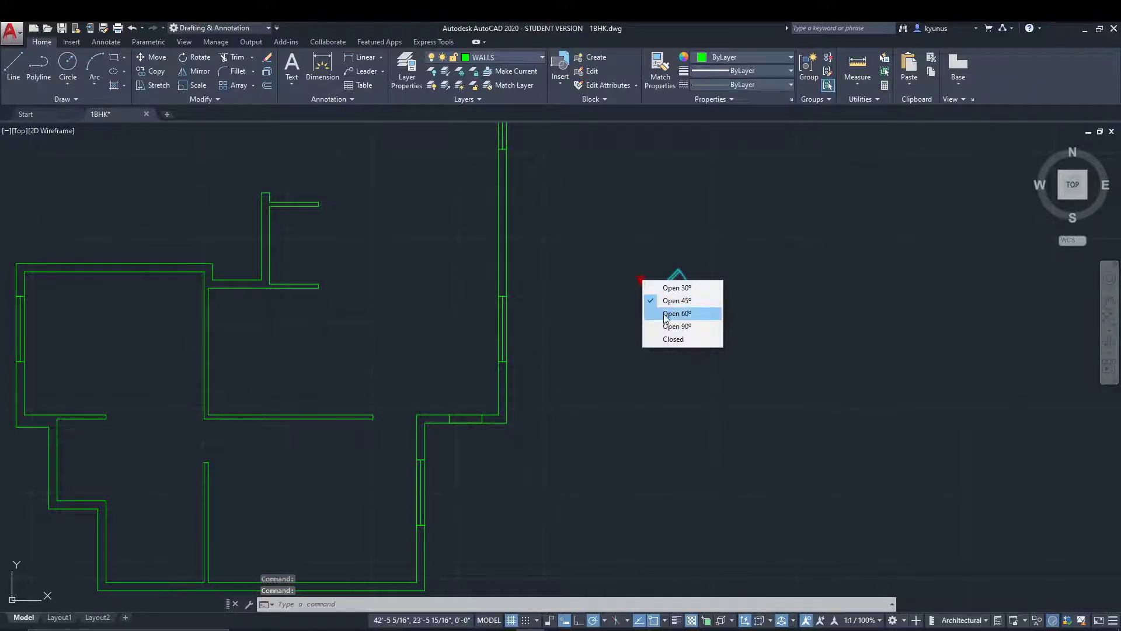
click(673, 311)
click(640, 279)
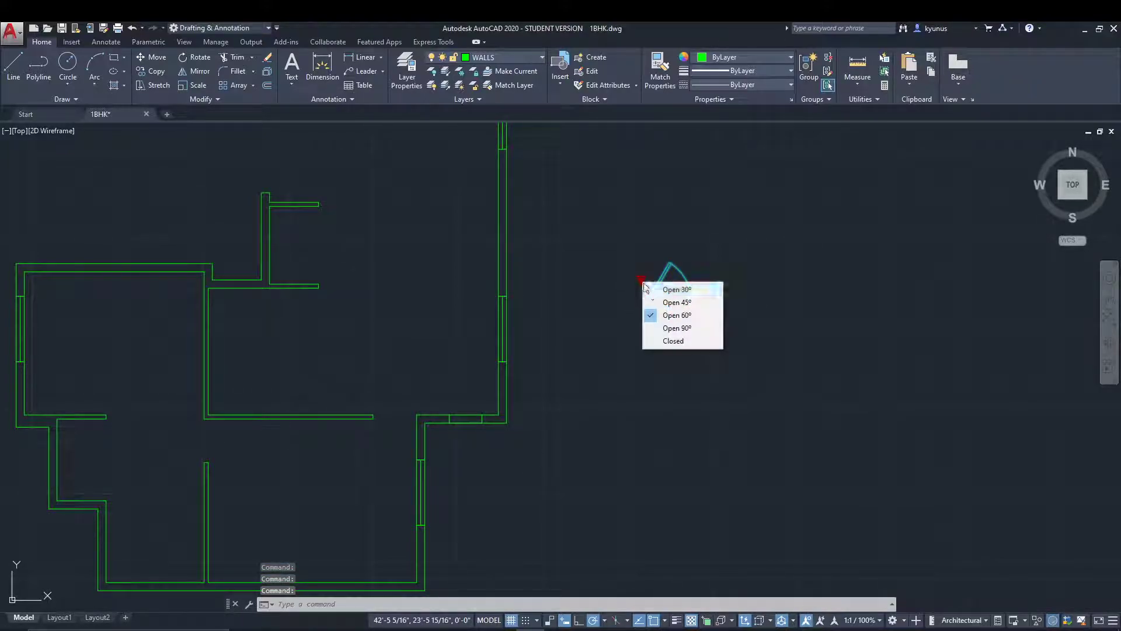
click(673, 323)
key(Escape)
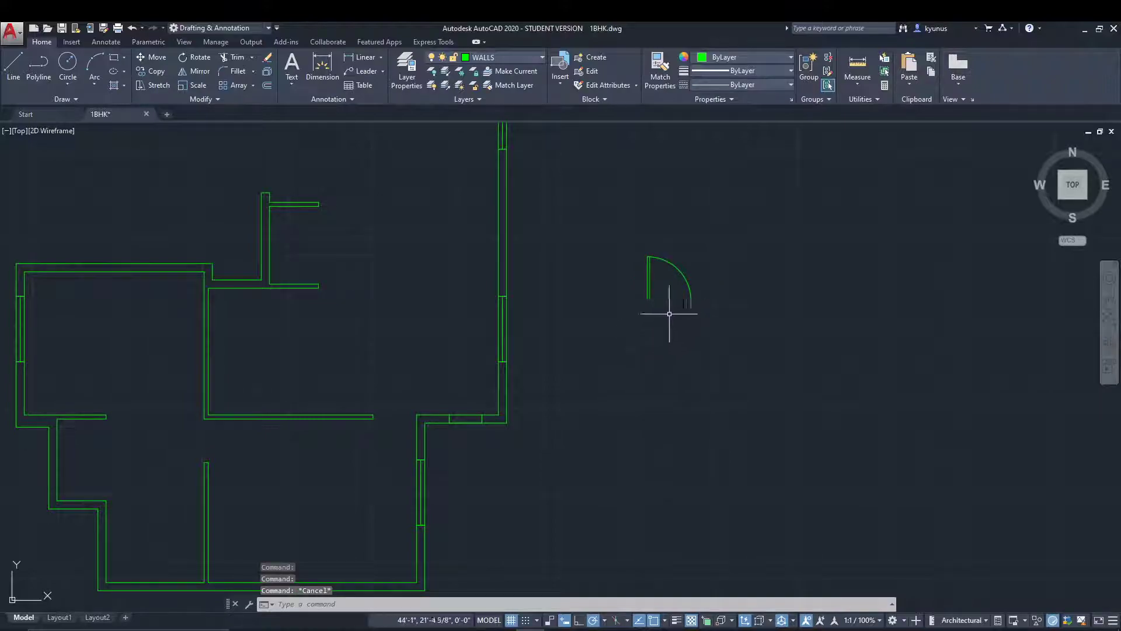
Move the door block so its hinge corner snaps onto the interior wall corner
drag(731, 313, 694, 243)
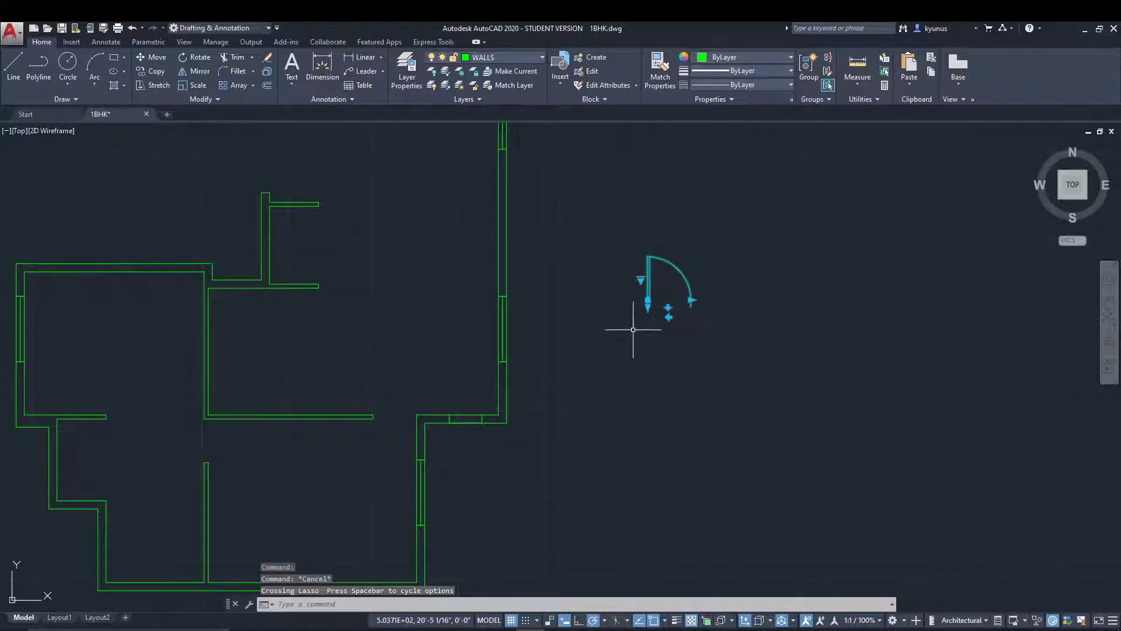
text(M)
key(Return)
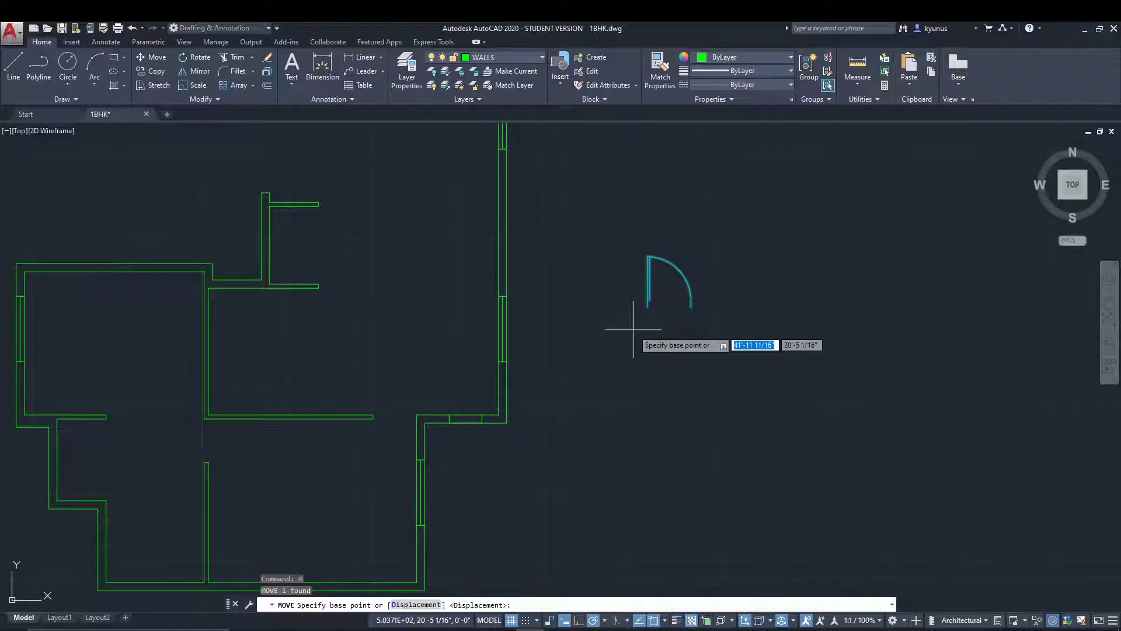
scroll(622, 325, up, 3)
scroll(625, 324, up, 2)
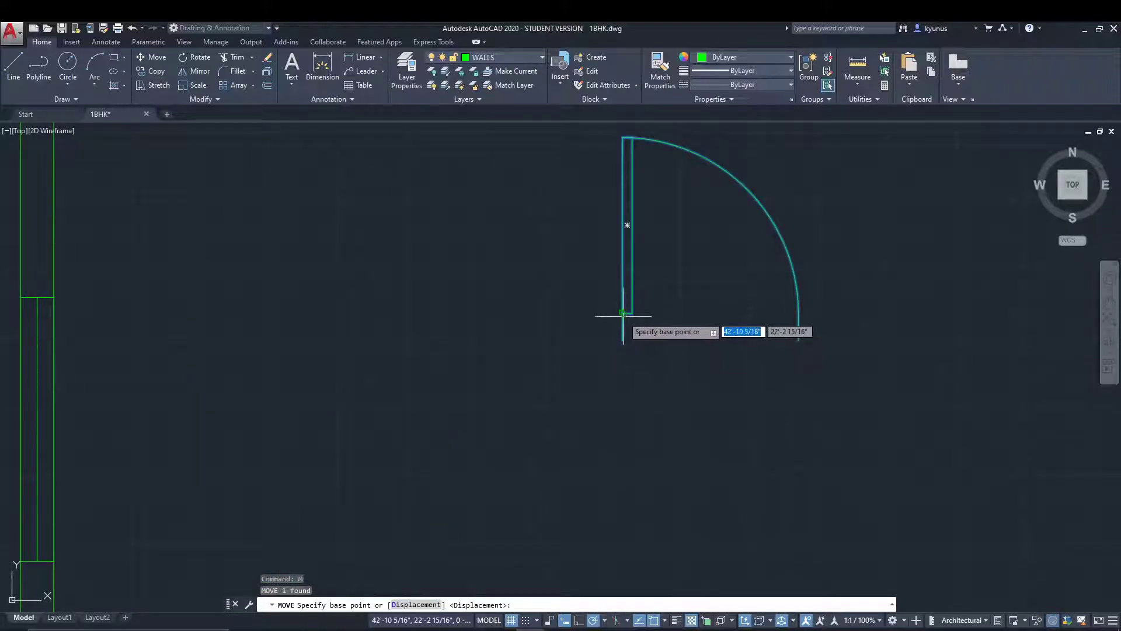
click(623, 316)
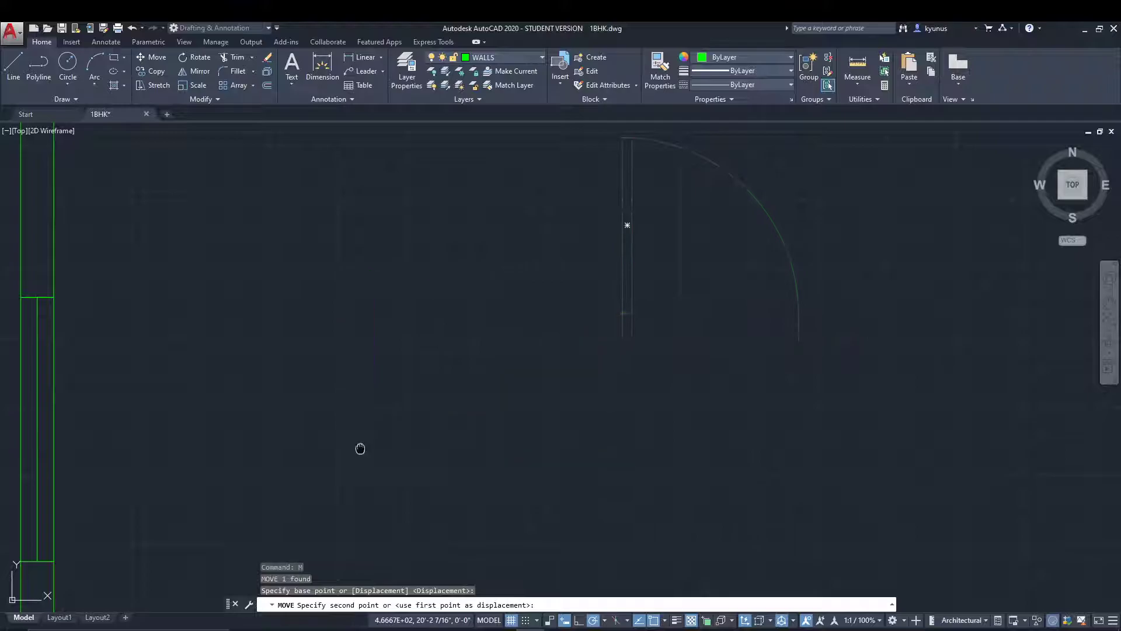
mouse_move(362, 450)
middle_down()
mouse_move(703, 361)
mouse_move(768, 268)
middle_up()
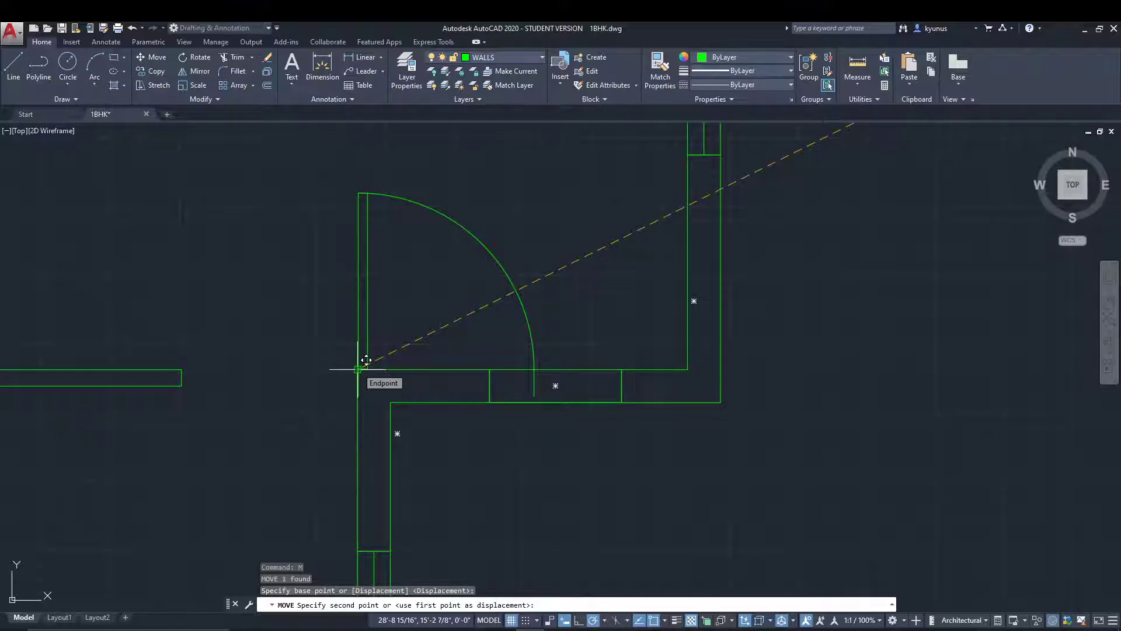
click(365, 360)
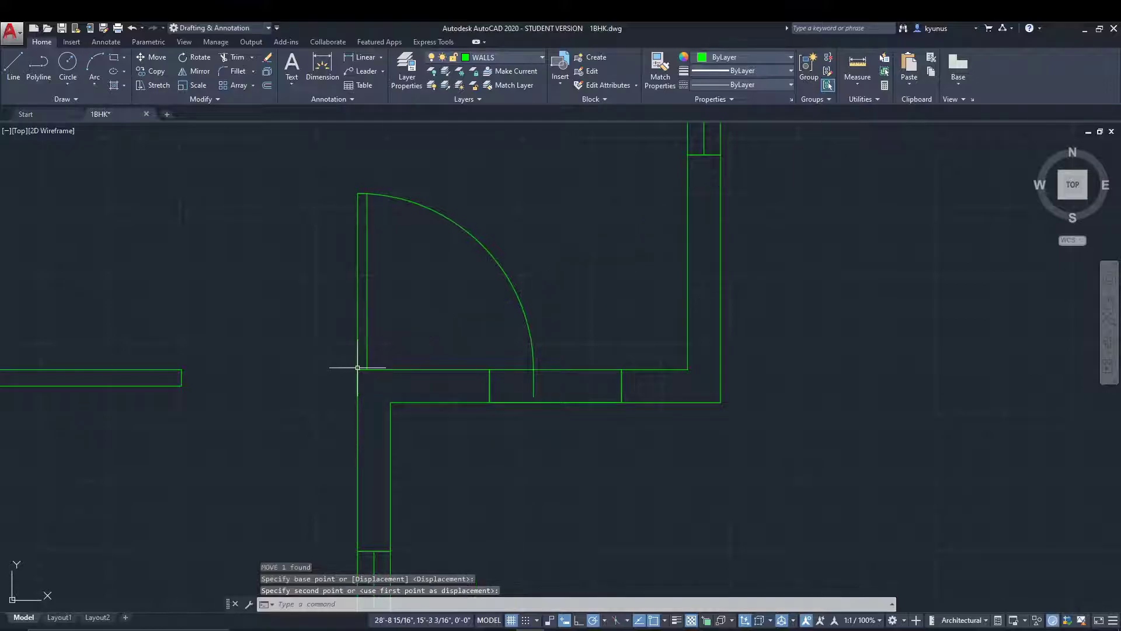
Flip the door's hinge side and re-snap it to the doorway corner endpoint
click(367, 289)
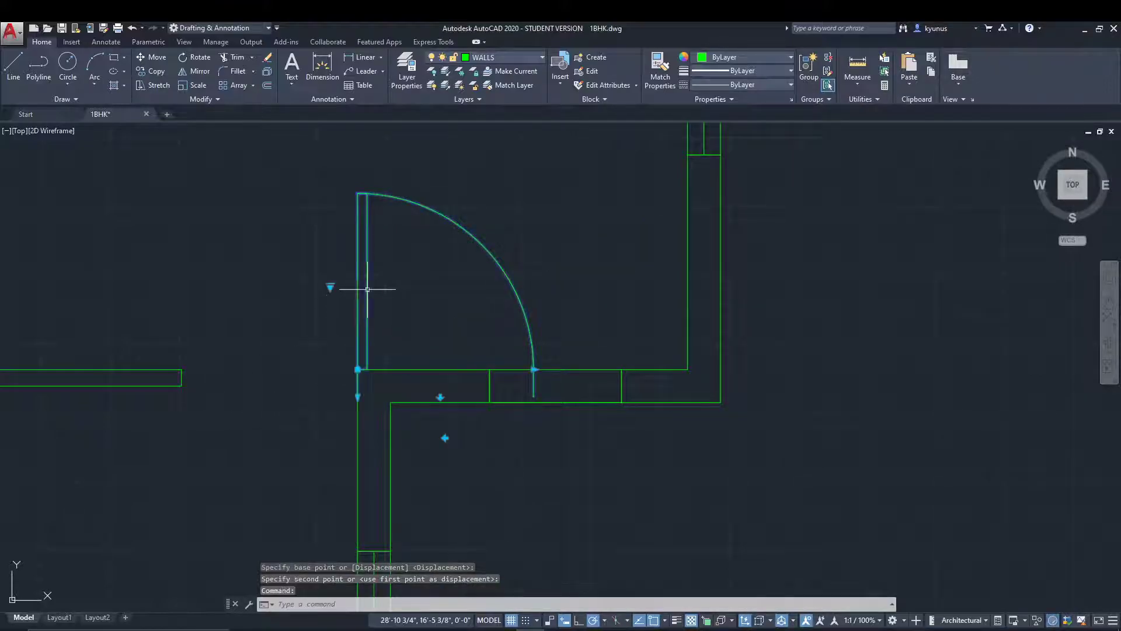
click(443, 439)
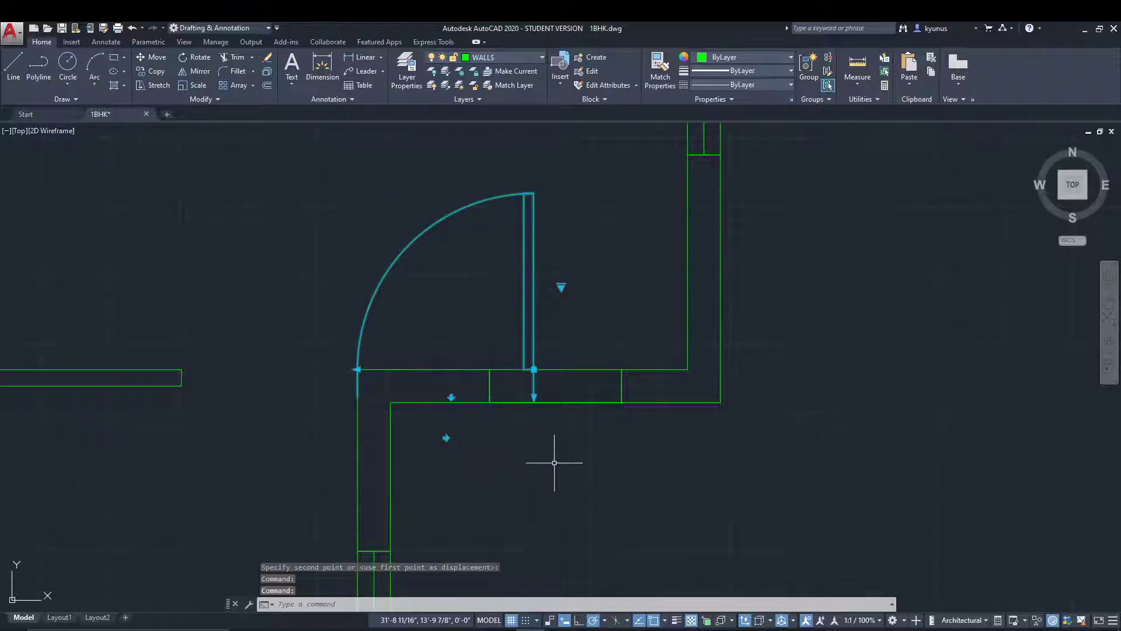
text(m)
key(Return)
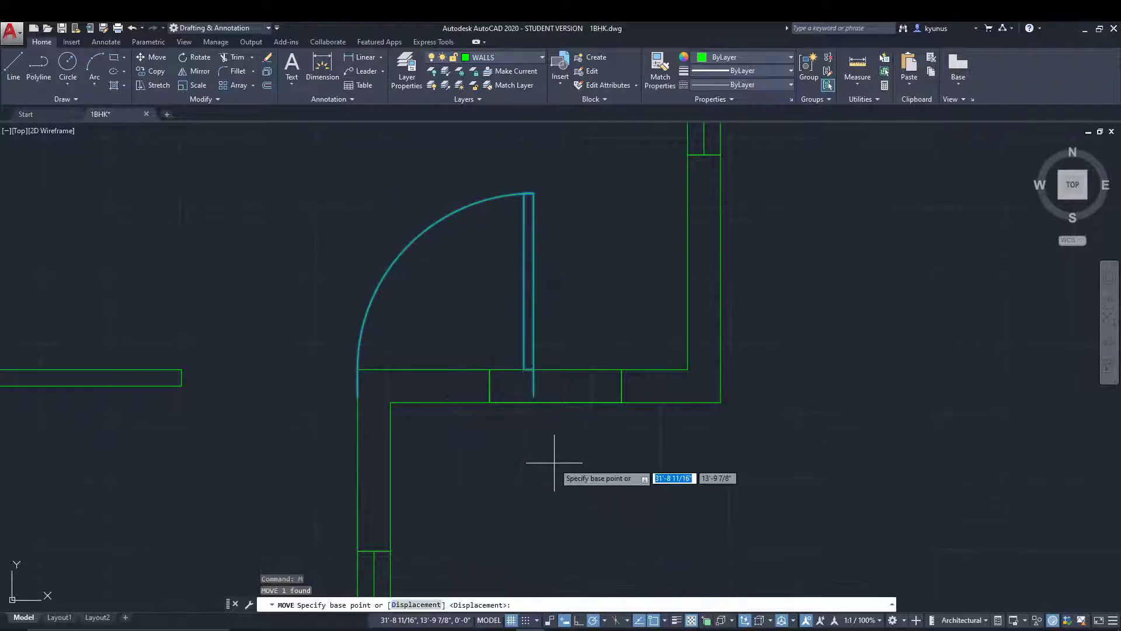
click(534, 369)
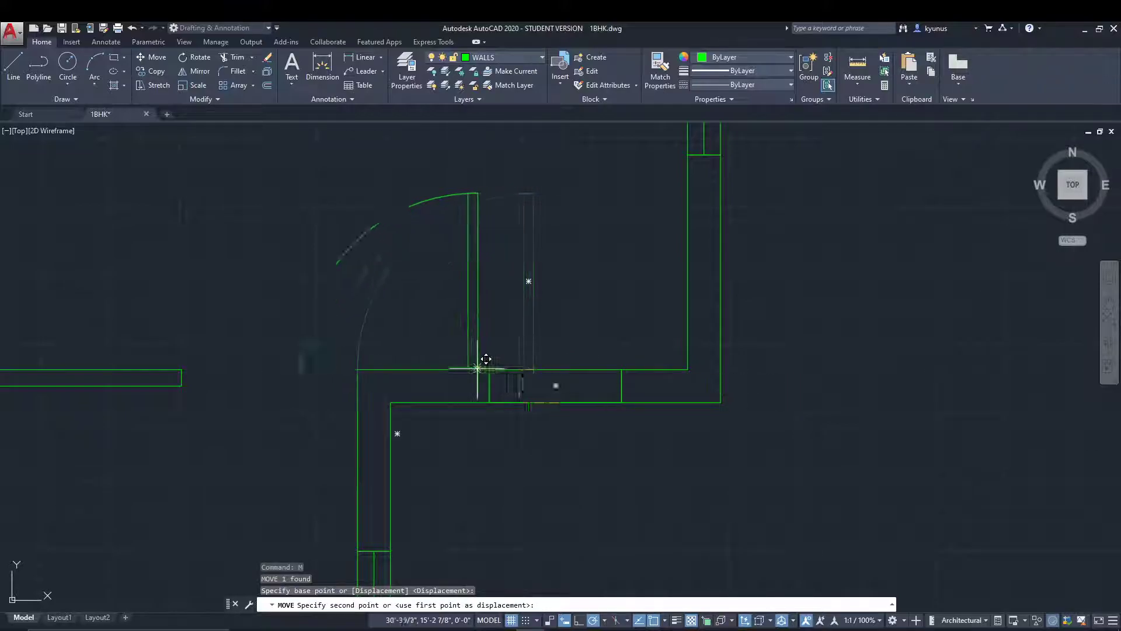
click(358, 369)
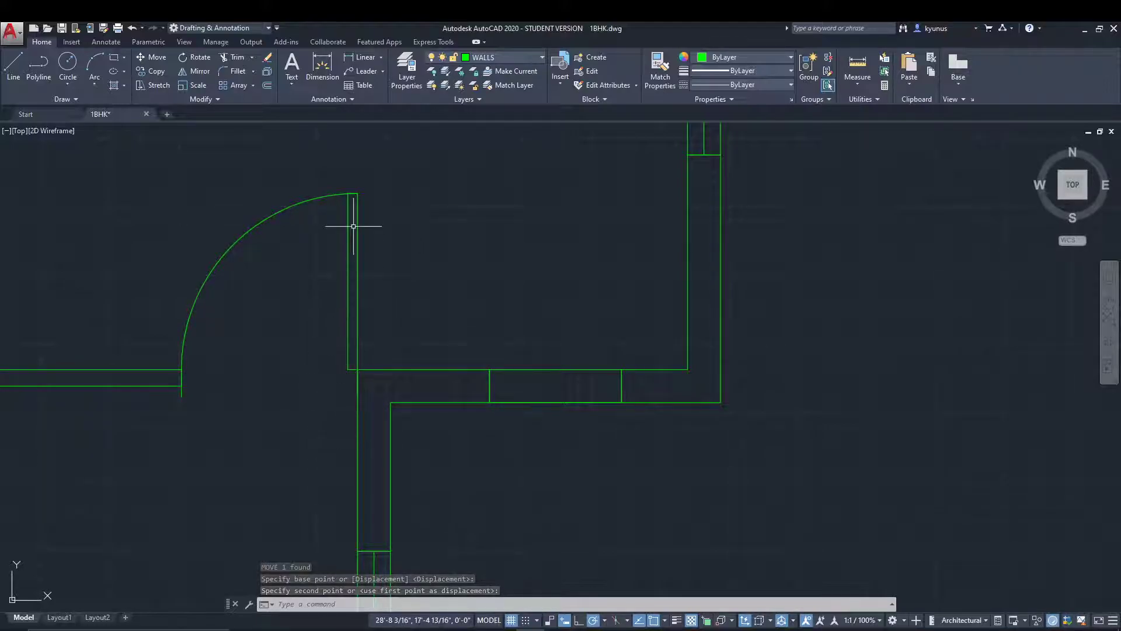
Flip the door swing to open downward and clear the selection
click(356, 255)
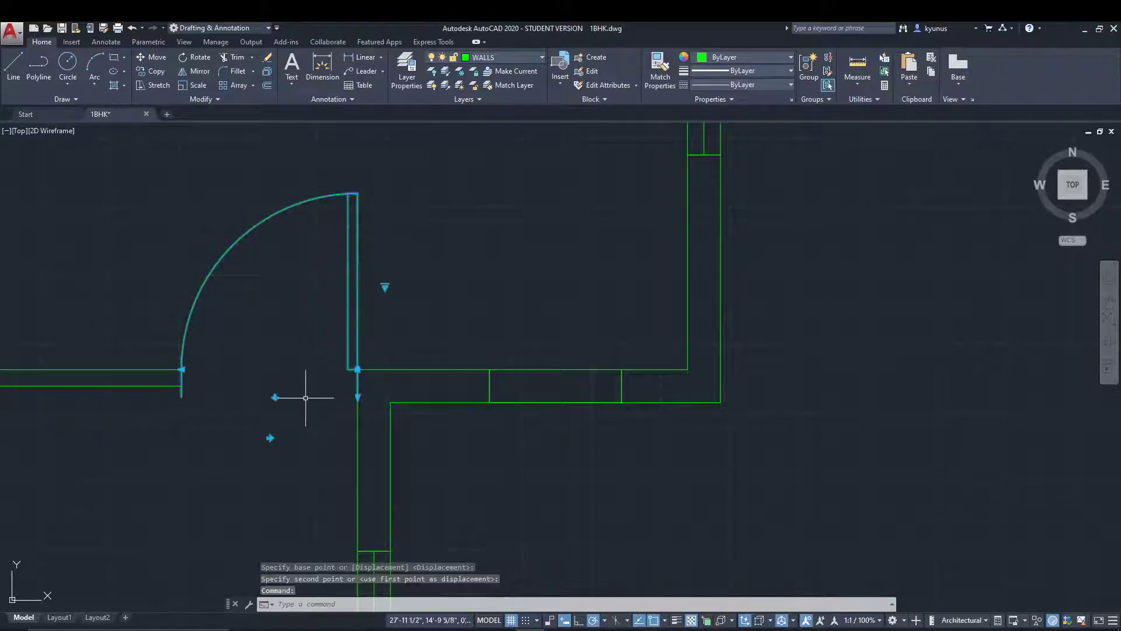
click(275, 396)
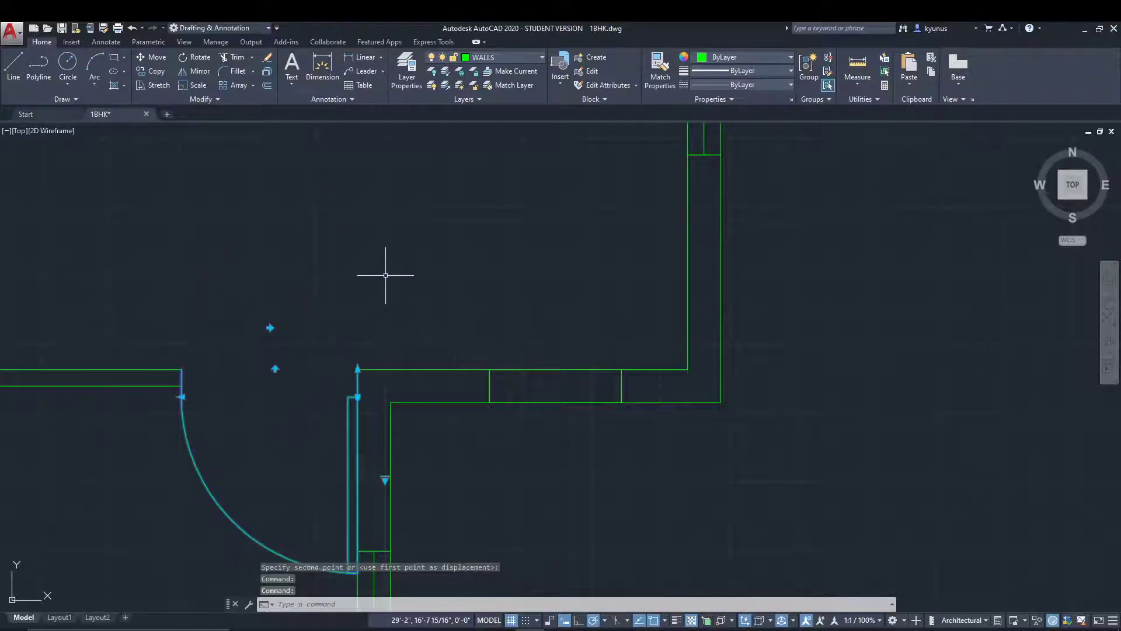
click(386, 274)
key(Escape)
key(Escape)
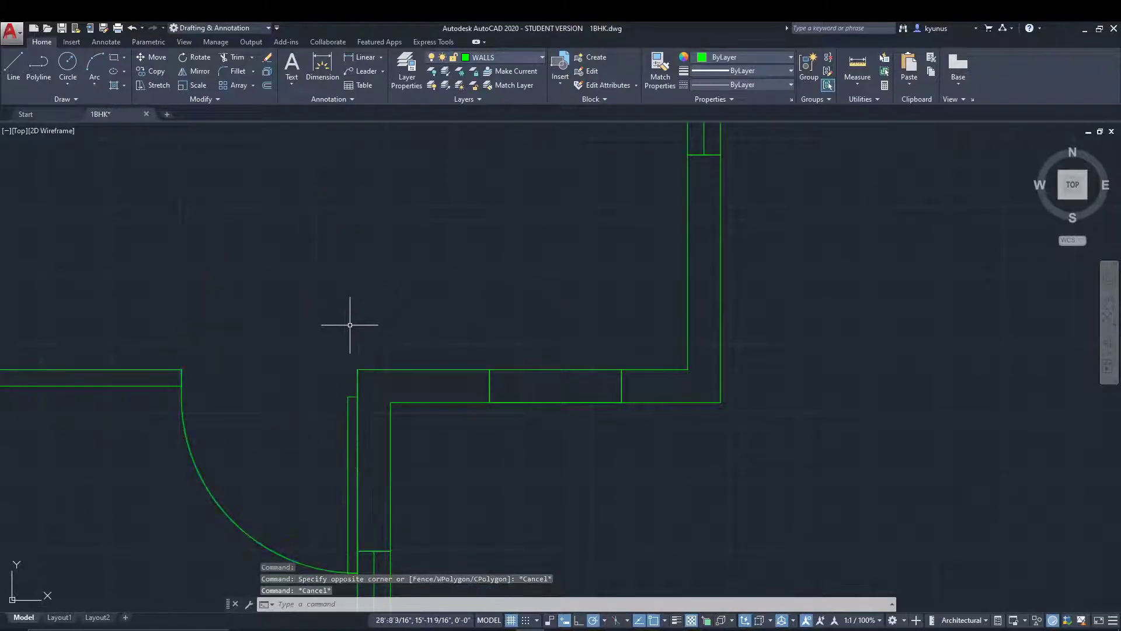
scroll(316, 413, up, 4)
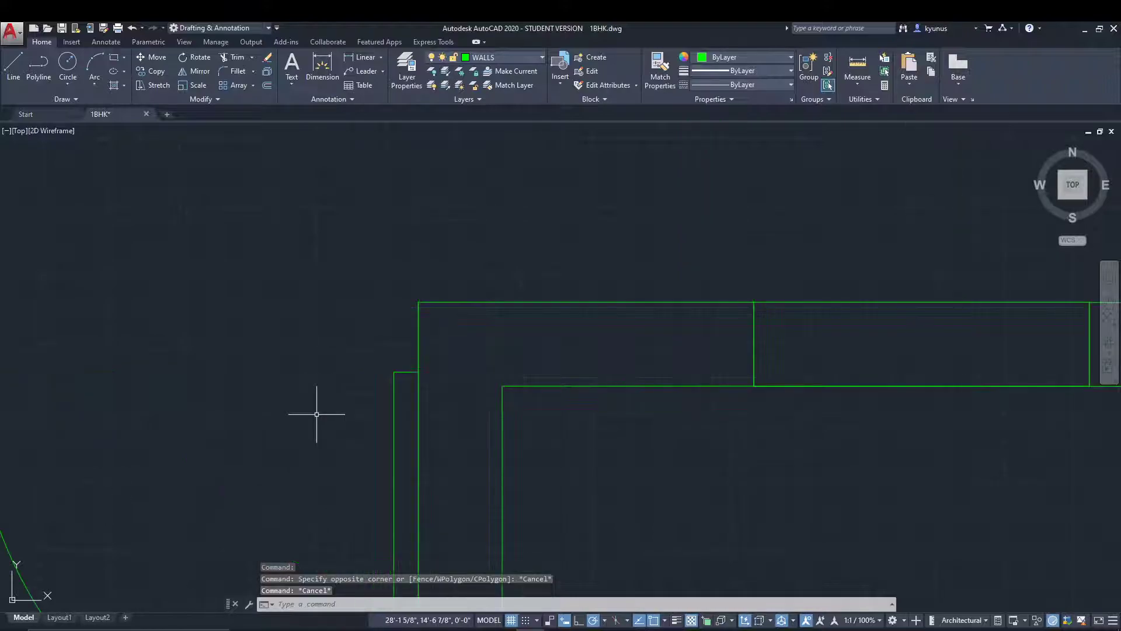
Start moving the left wall piece, picking its wall corner as base point
middle_drag(321, 412, 328, 380)
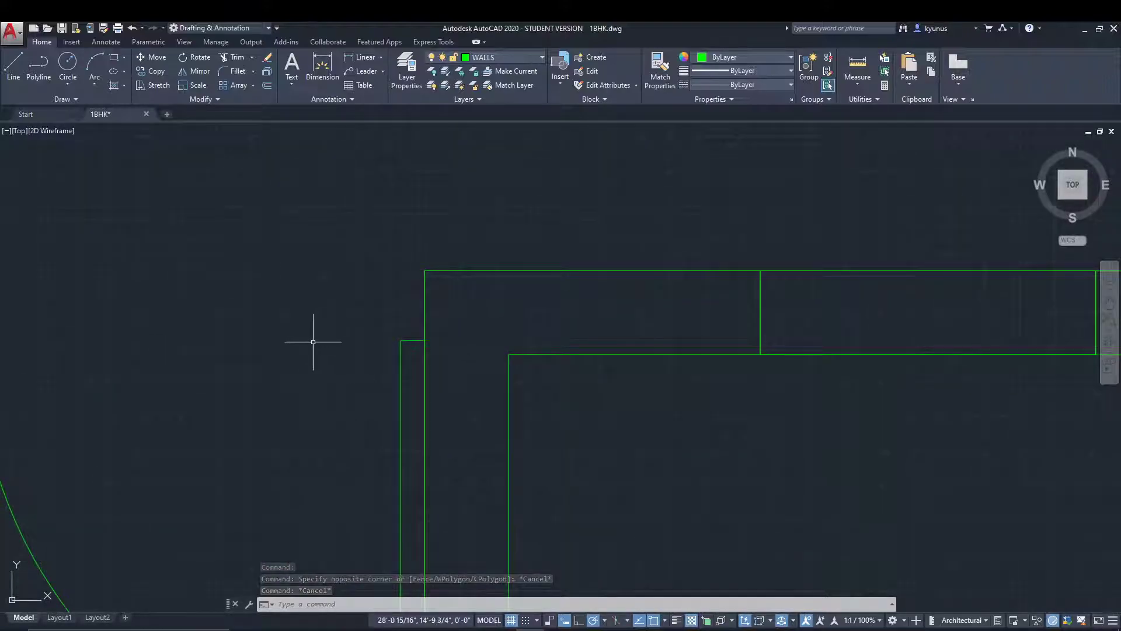
click(401, 351)
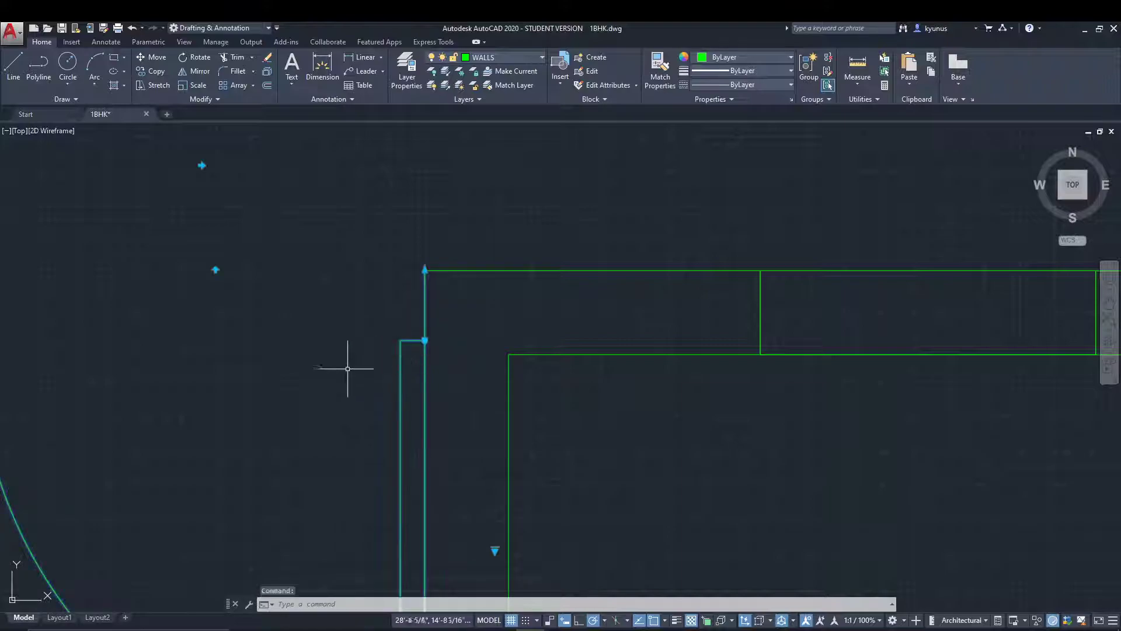
text(M)
key(Return)
text(M)
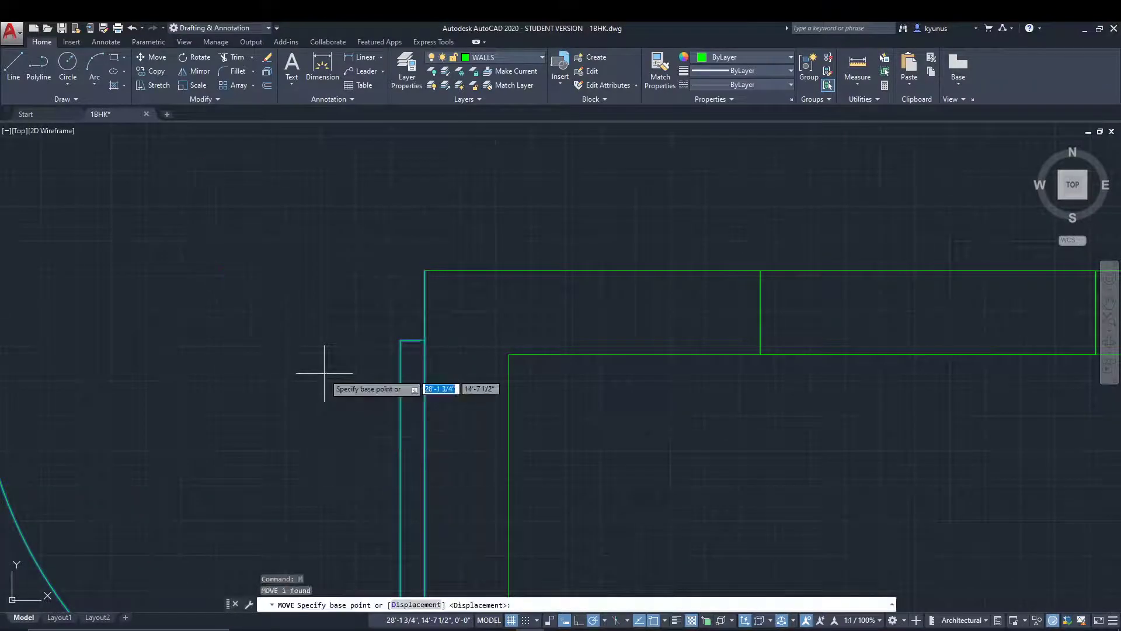
click(426, 340)
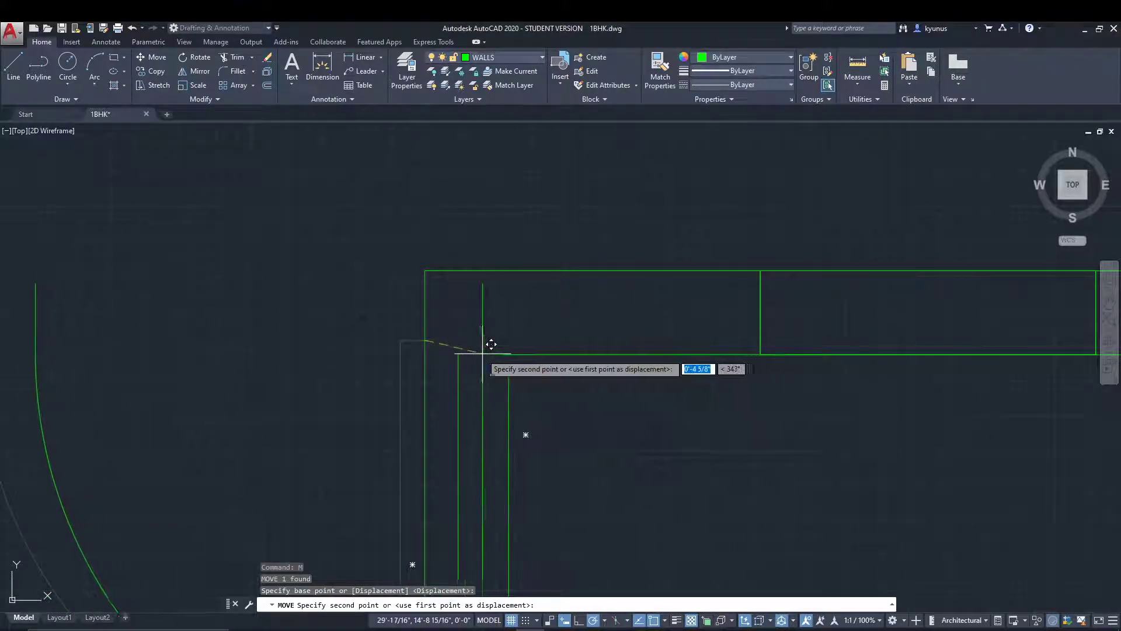
click(426, 356)
scroll(285, 358, down, 3)
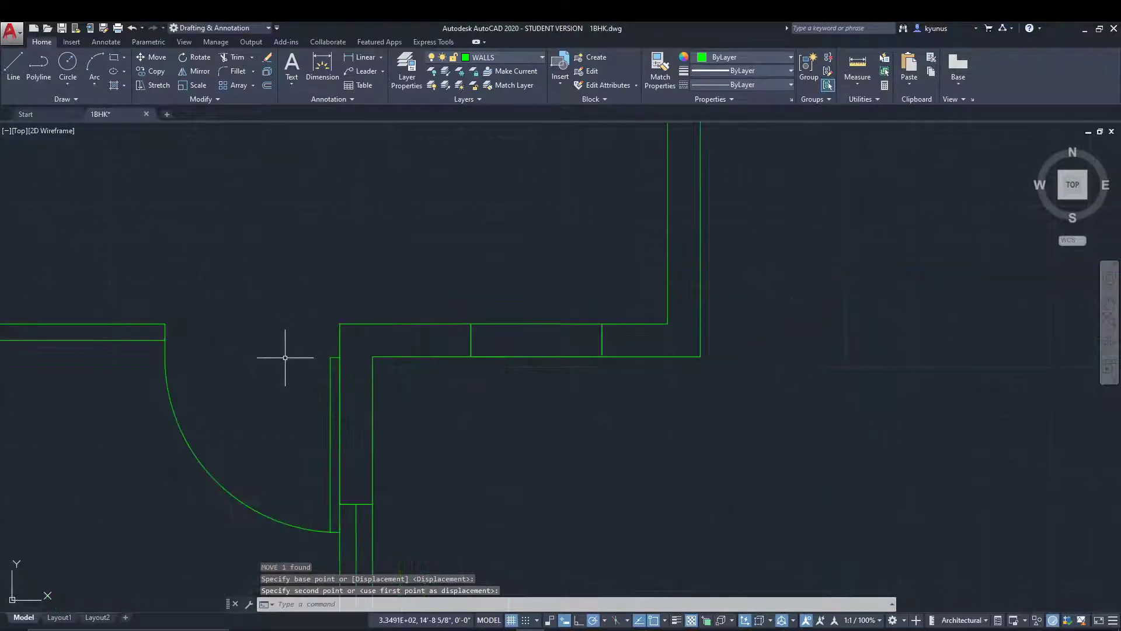
mouse_move(244, 395)
middle_down()
mouse_move(257, 298)
mouse_move(272, 316)
middle_up()
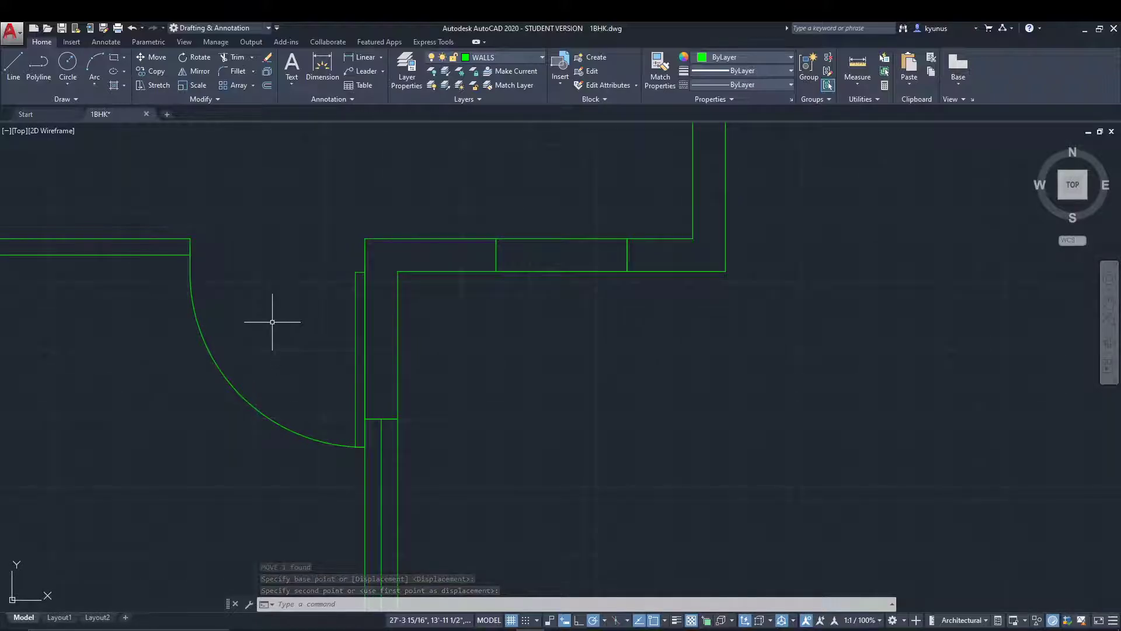
scroll(272, 322, down, 2)
scroll(272, 321, up, 2)
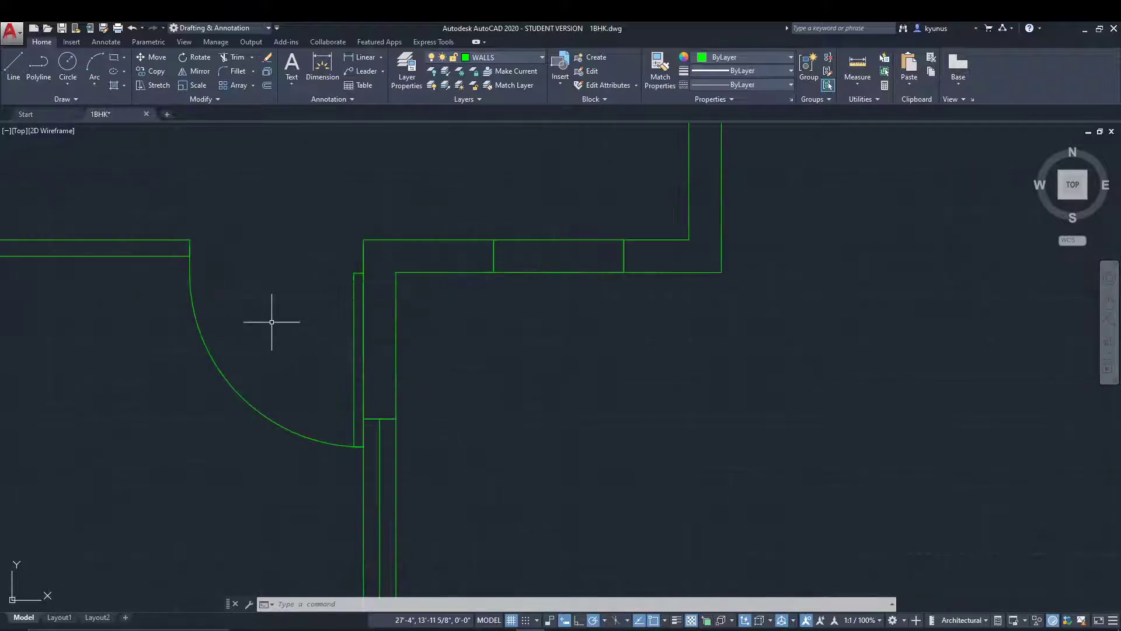
scroll(272, 321, up, 2)
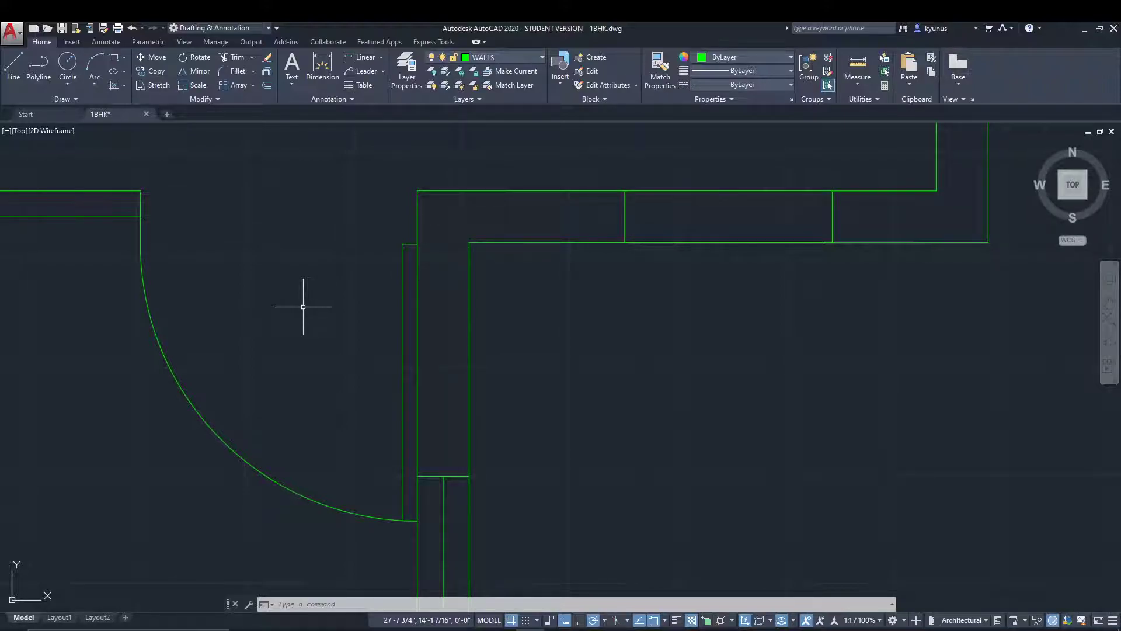
scroll(304, 306, down, 2)
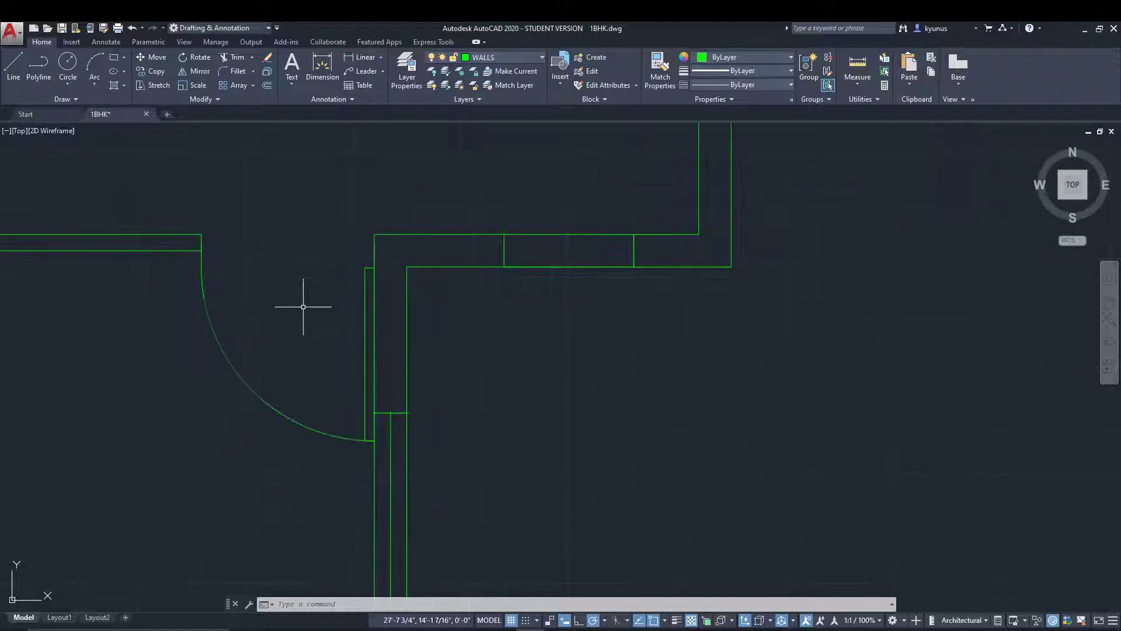
mouse_move(303, 307)
middle_down()
mouse_move(320, 334)
mouse_move(300, 214)
middle_up()
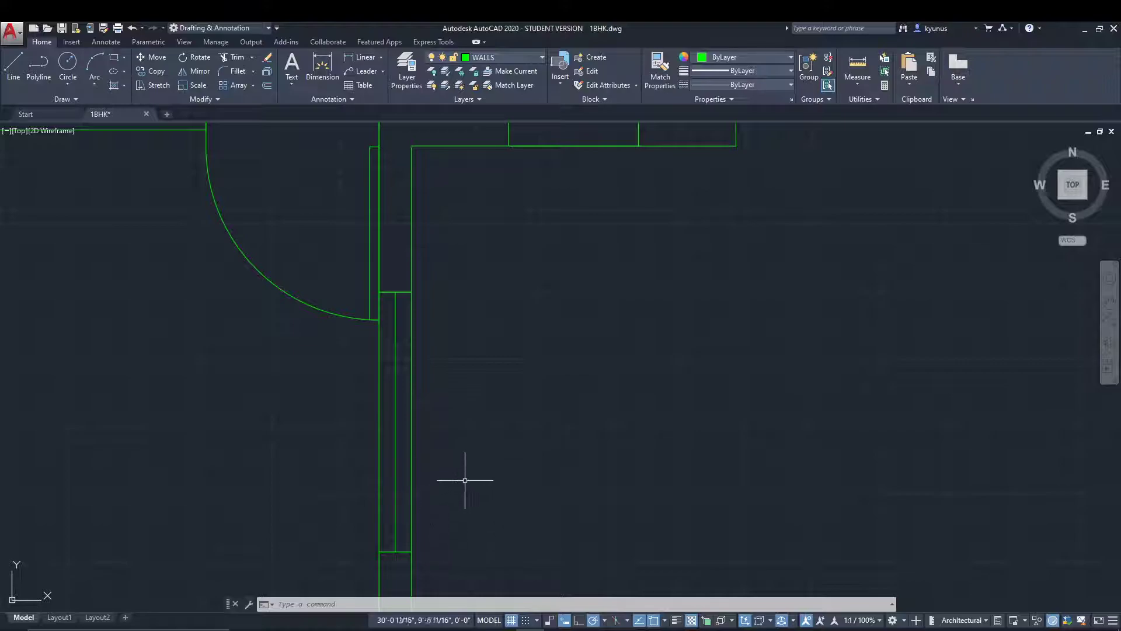
scroll(466, 480, down, 1)
middle_drag(489, 467, 483, 341)
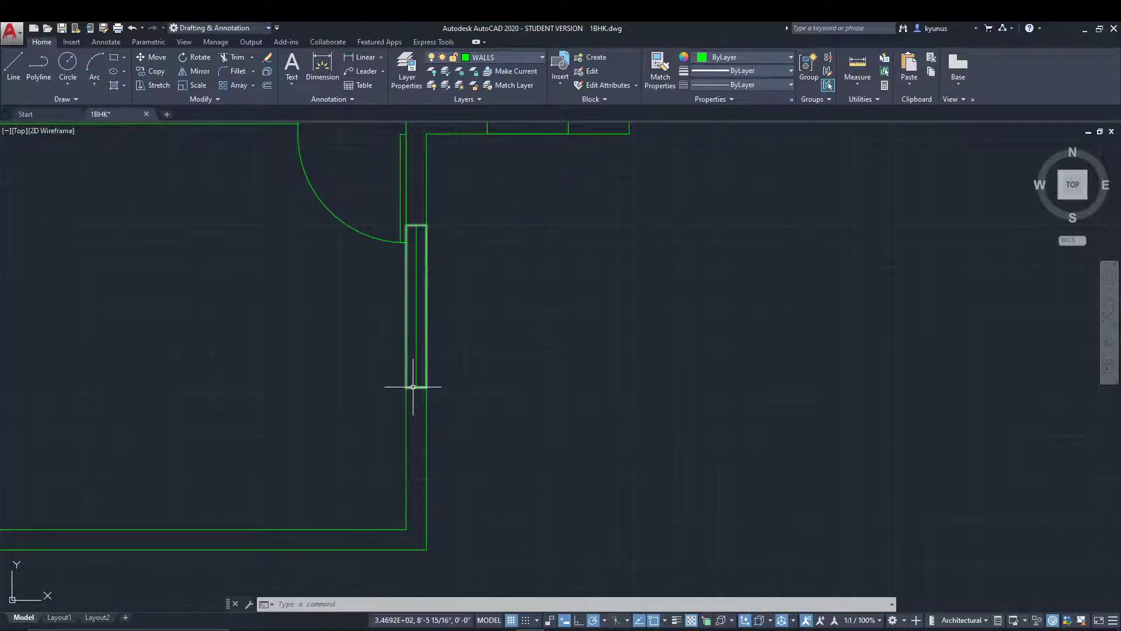
Pull the L-shaped wall's top end down to open a gap, then select the short wall piece
click(413, 386)
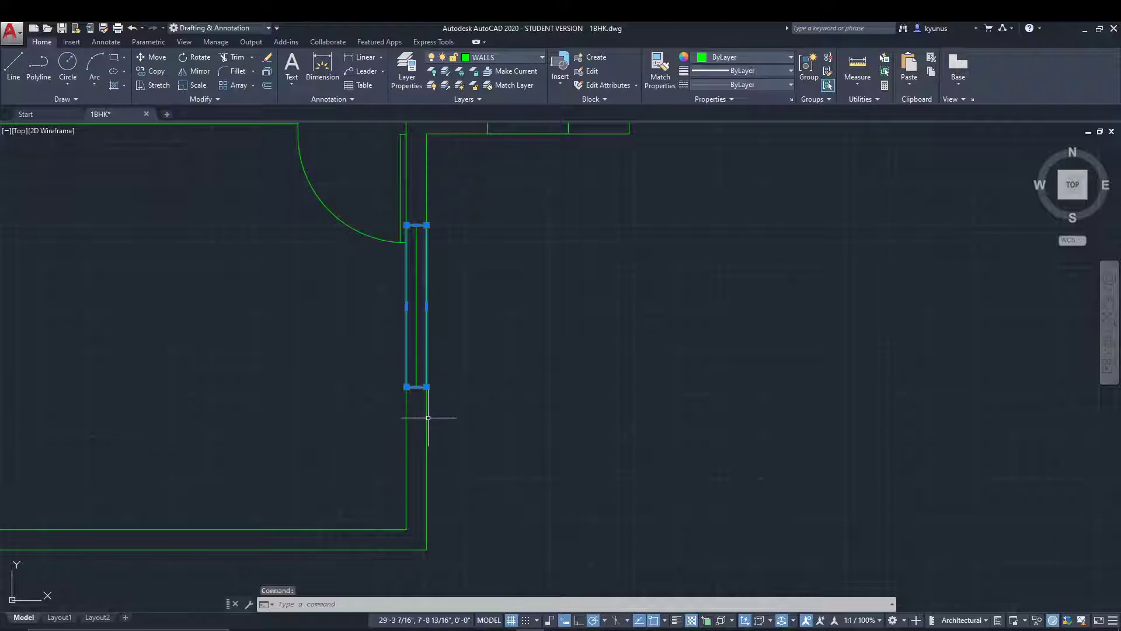
click(427, 413)
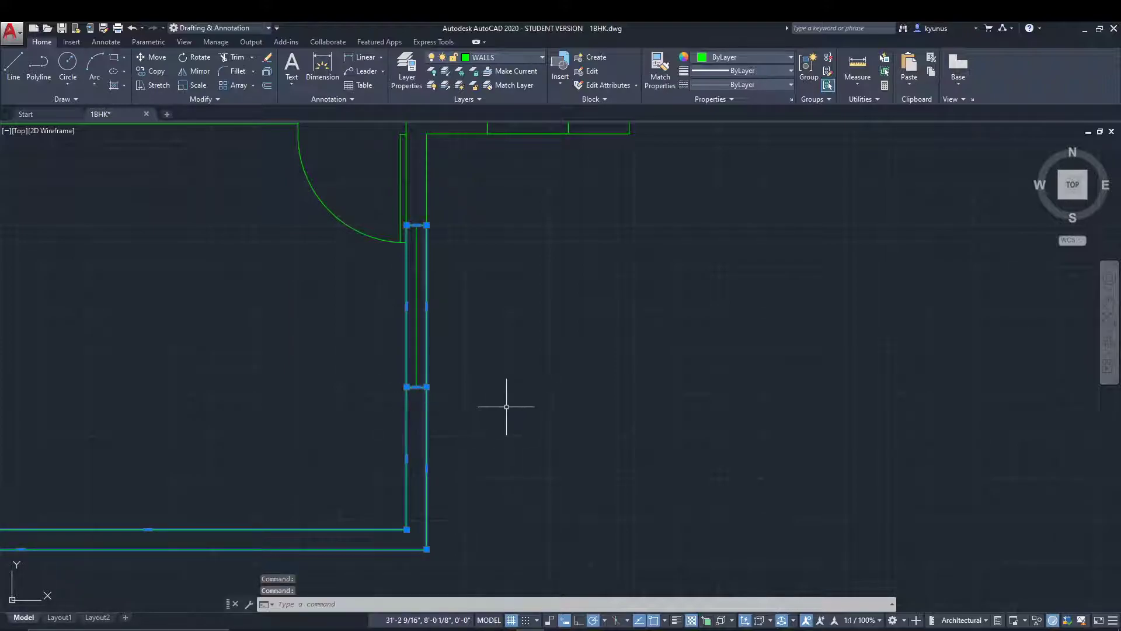
key(Escape)
key(Escape)
click(429, 408)
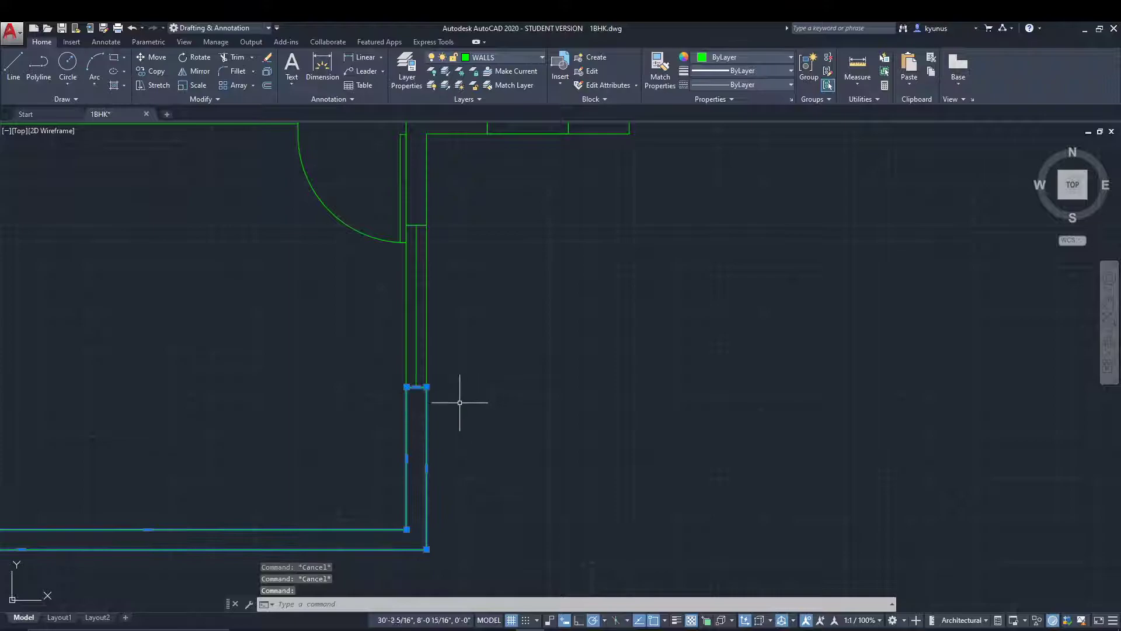
click(416, 387)
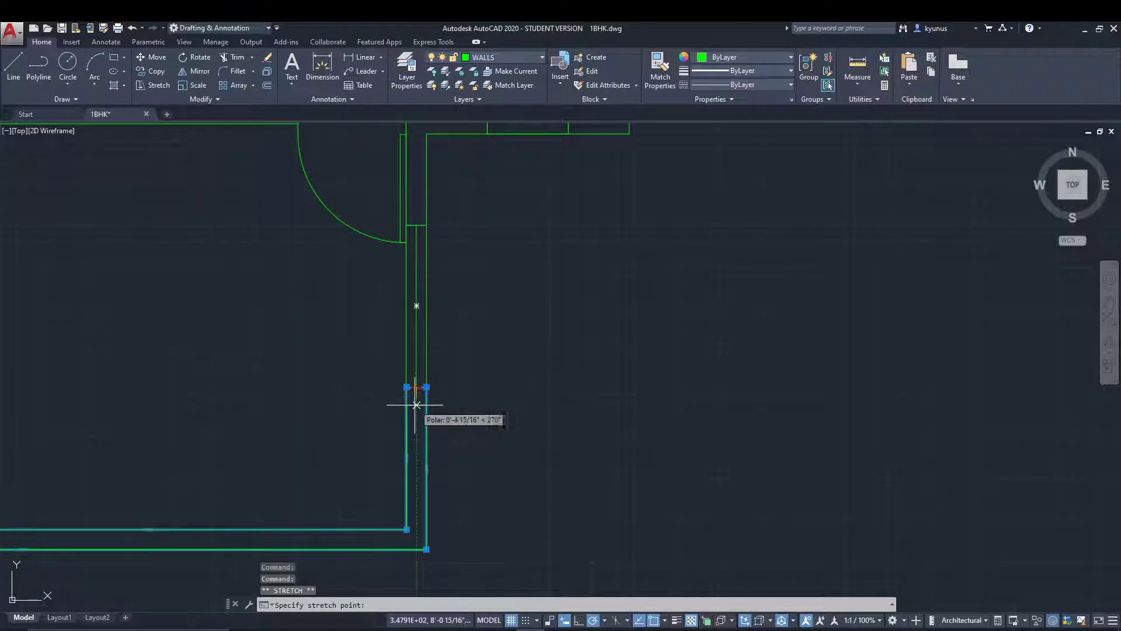
click(415, 409)
key(Escape)
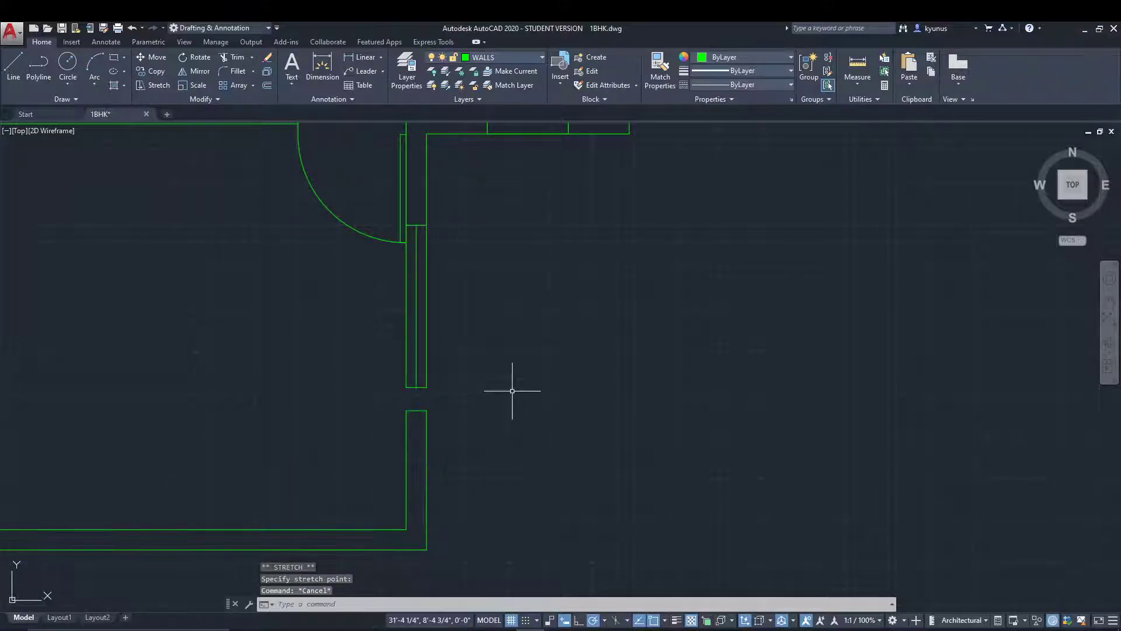
click(421, 226)
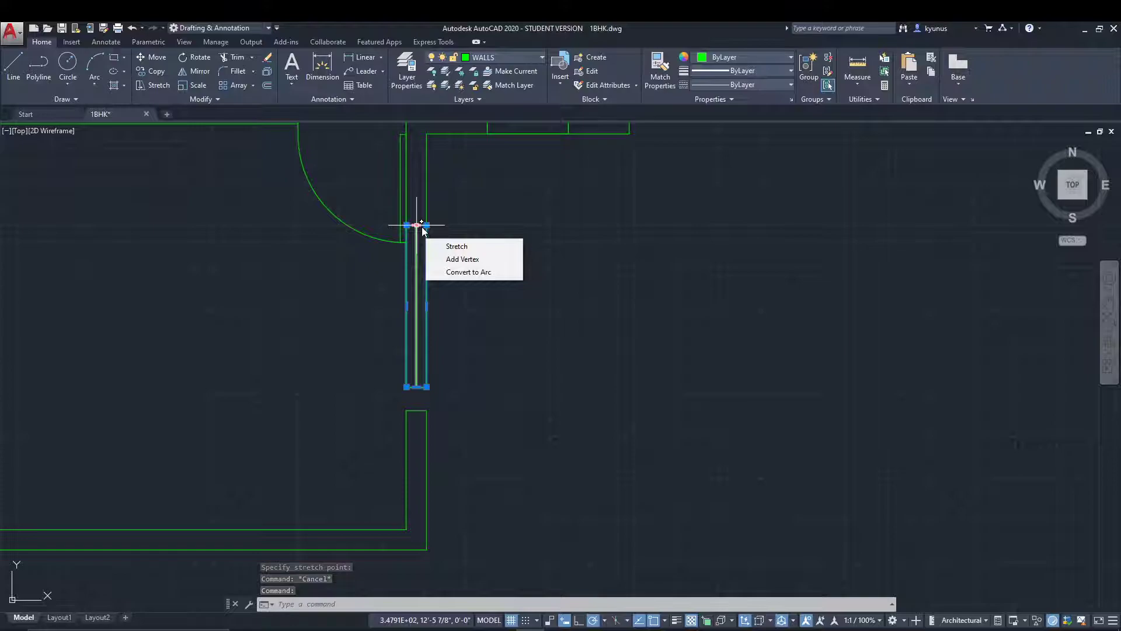
click(494, 208)
Move the short wall piece by the door down onto the lower wall's end
key(Escape)
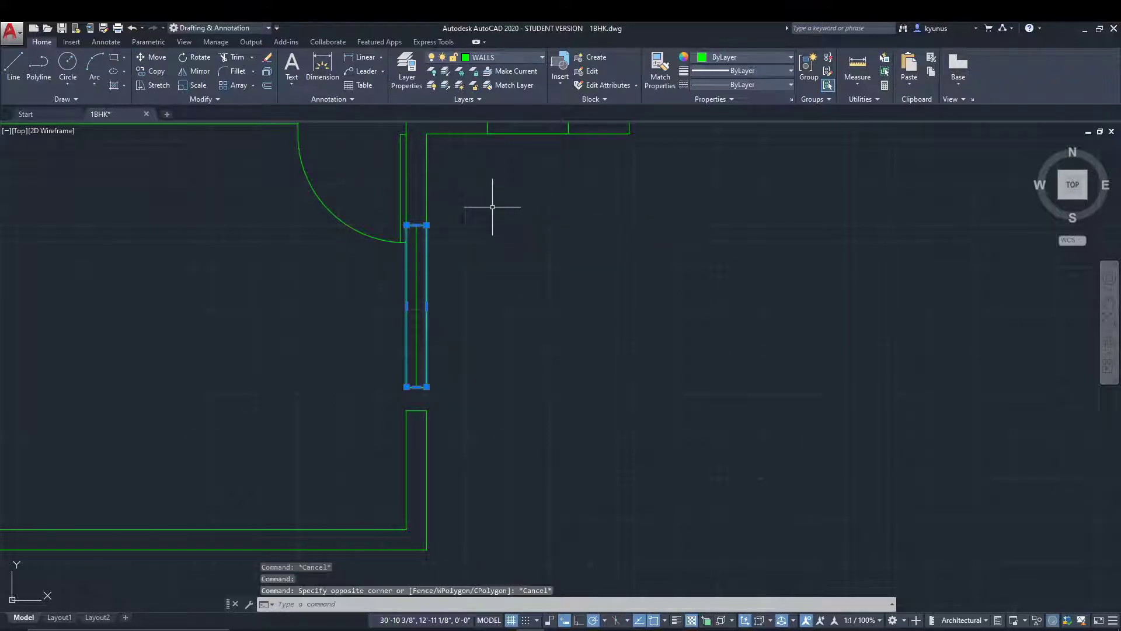
text(M)
key(Return)
text(M)
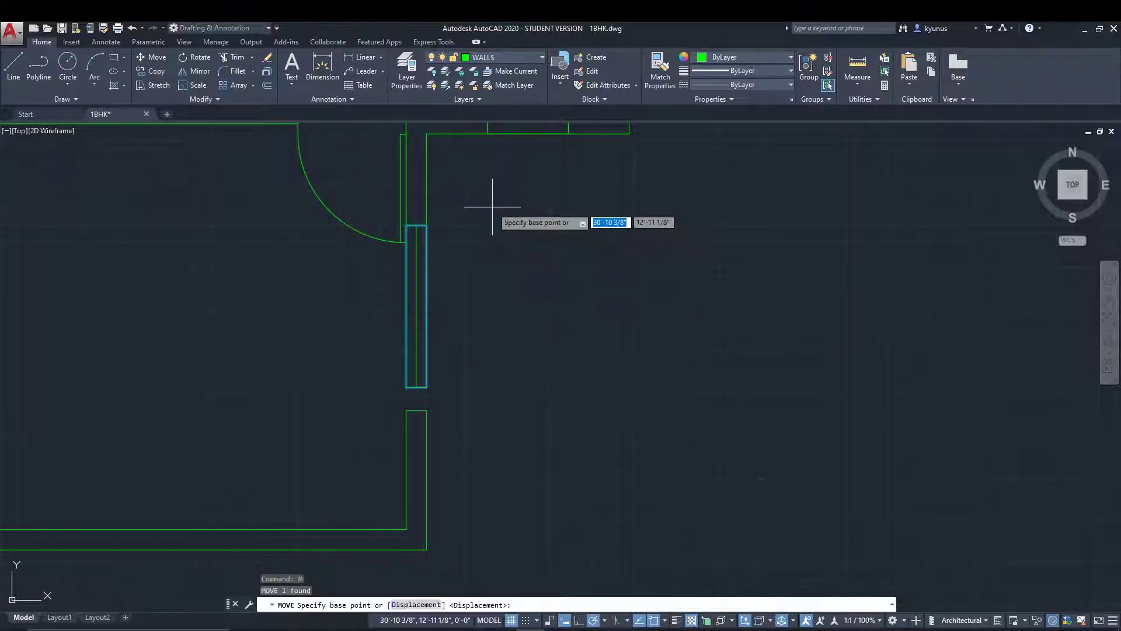
click(426, 385)
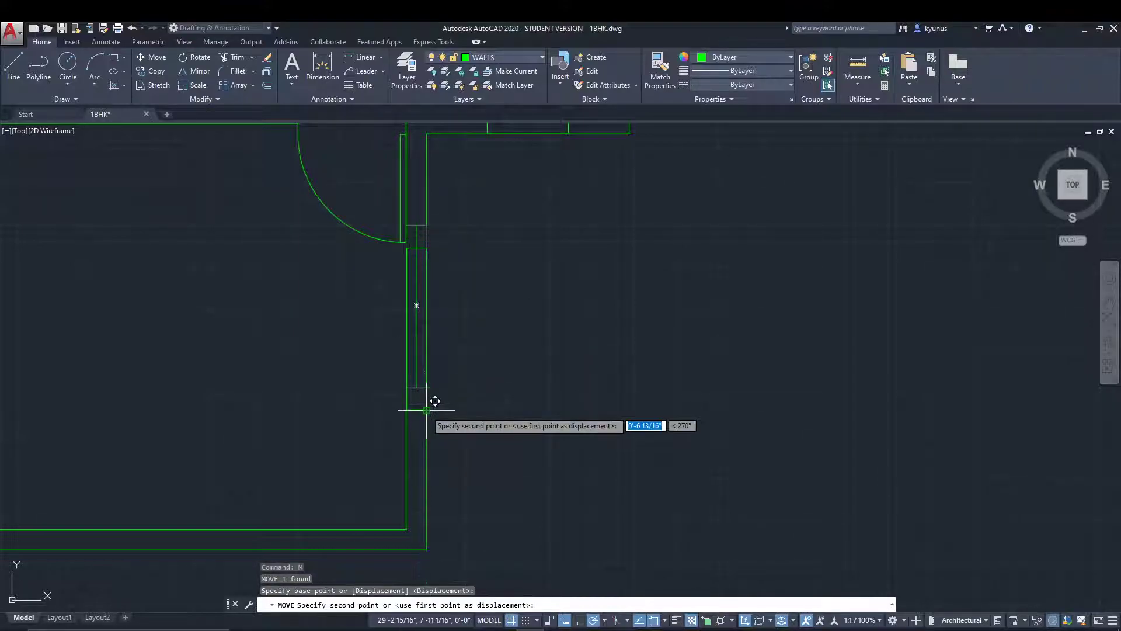
click(426, 410)
key(Escape)
key(Escape)
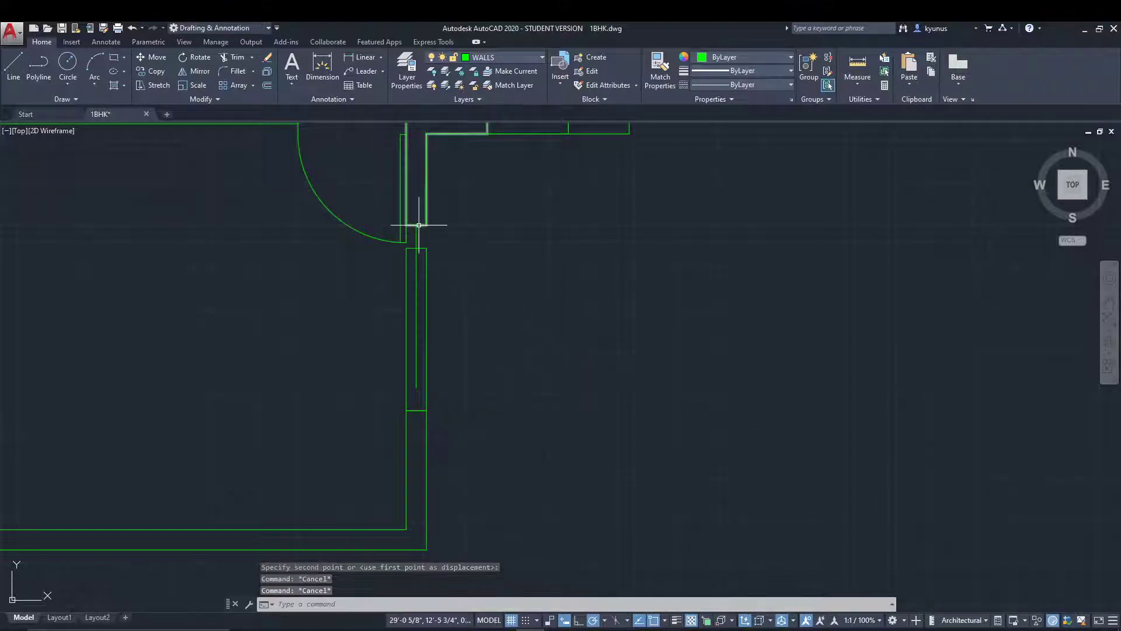
Try moving and stretching the upper wall line by the door, cancel, then reselect the door block
click(413, 227)
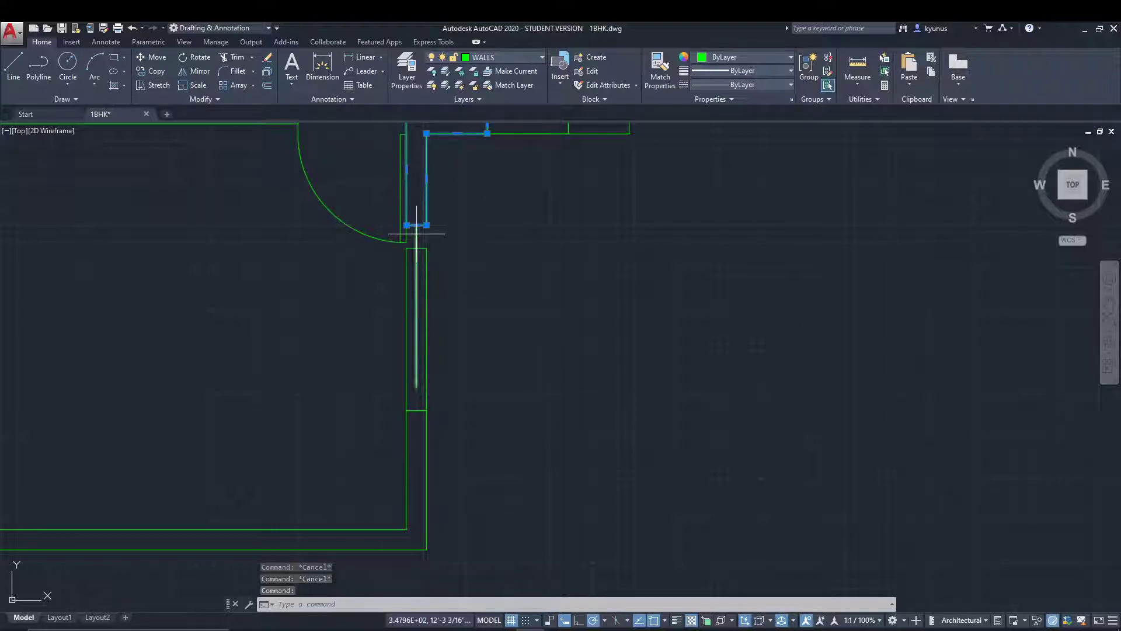
click(416, 234)
key(Escape)
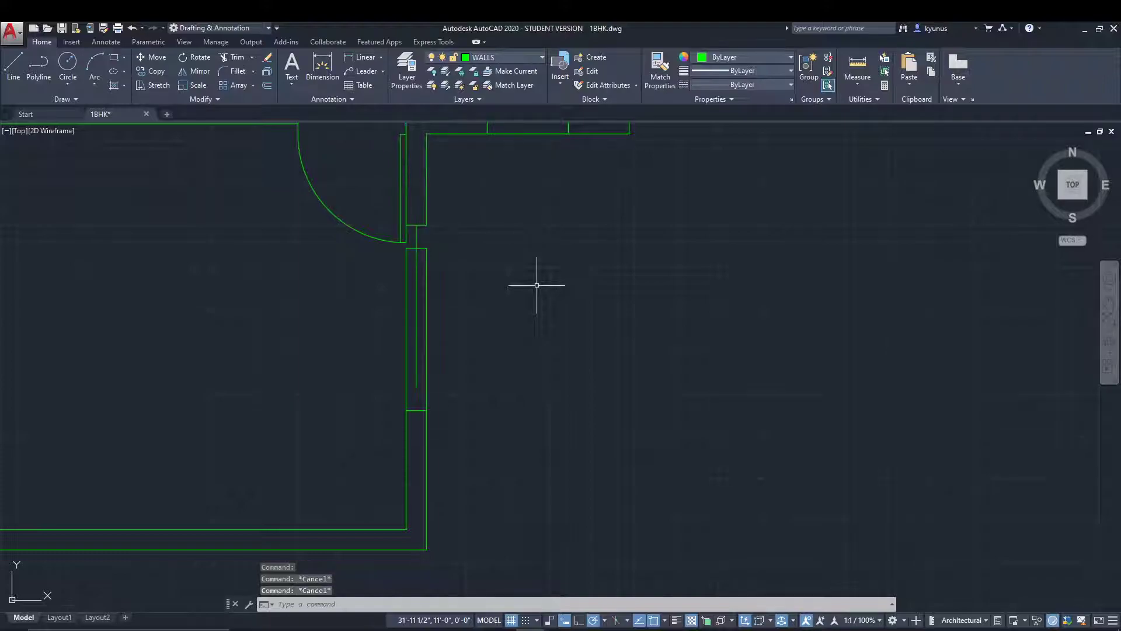
click(416, 241)
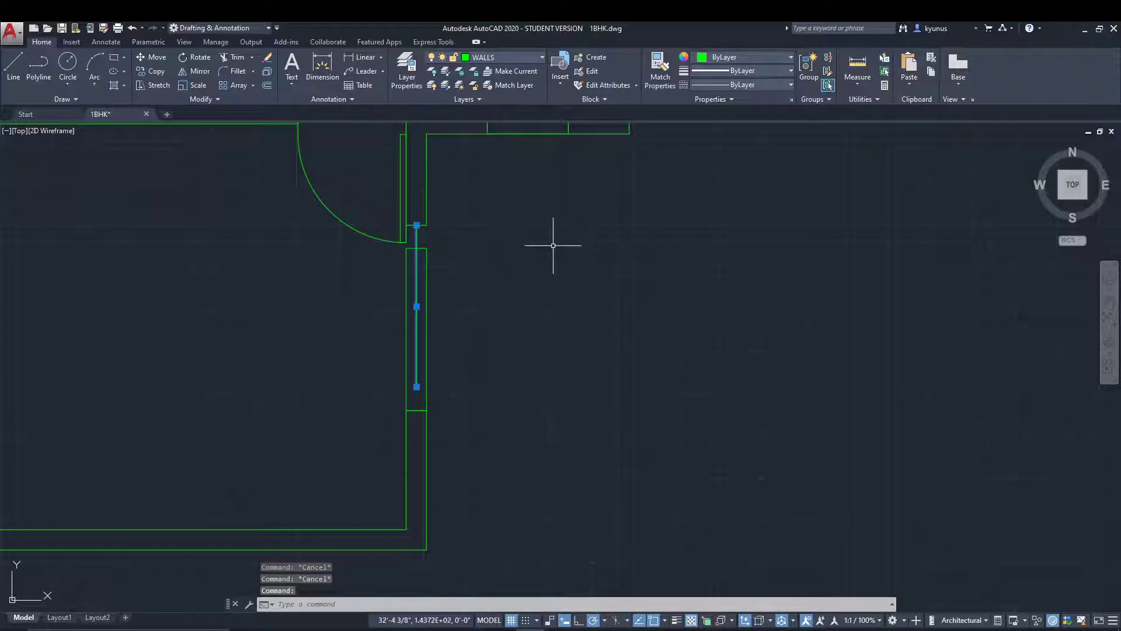
text(m)
key(Return)
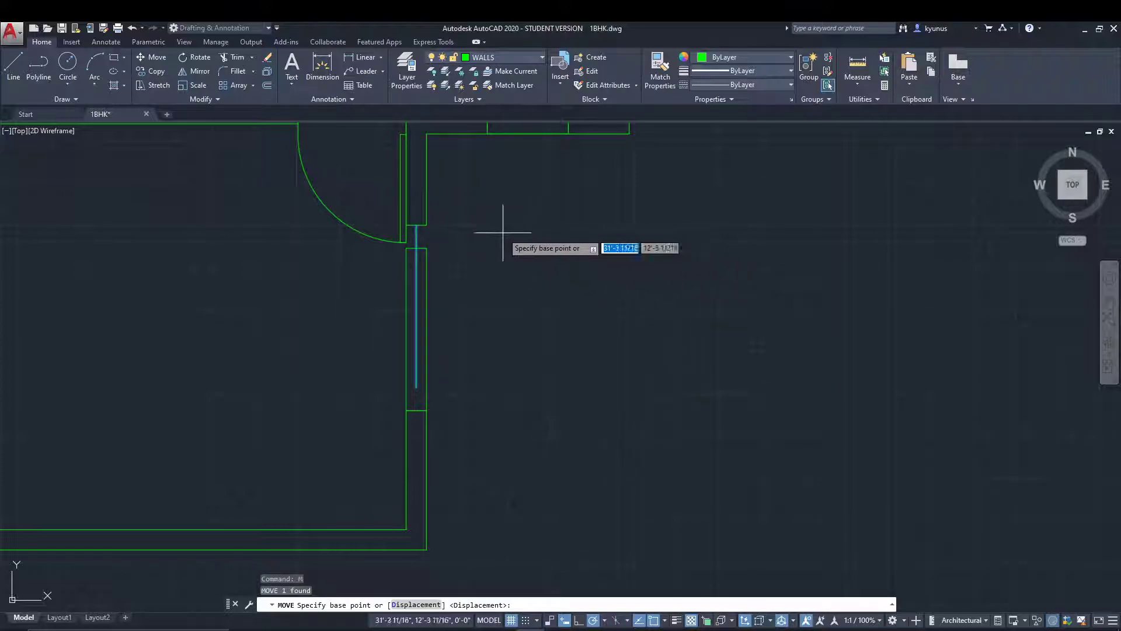
click(416, 225)
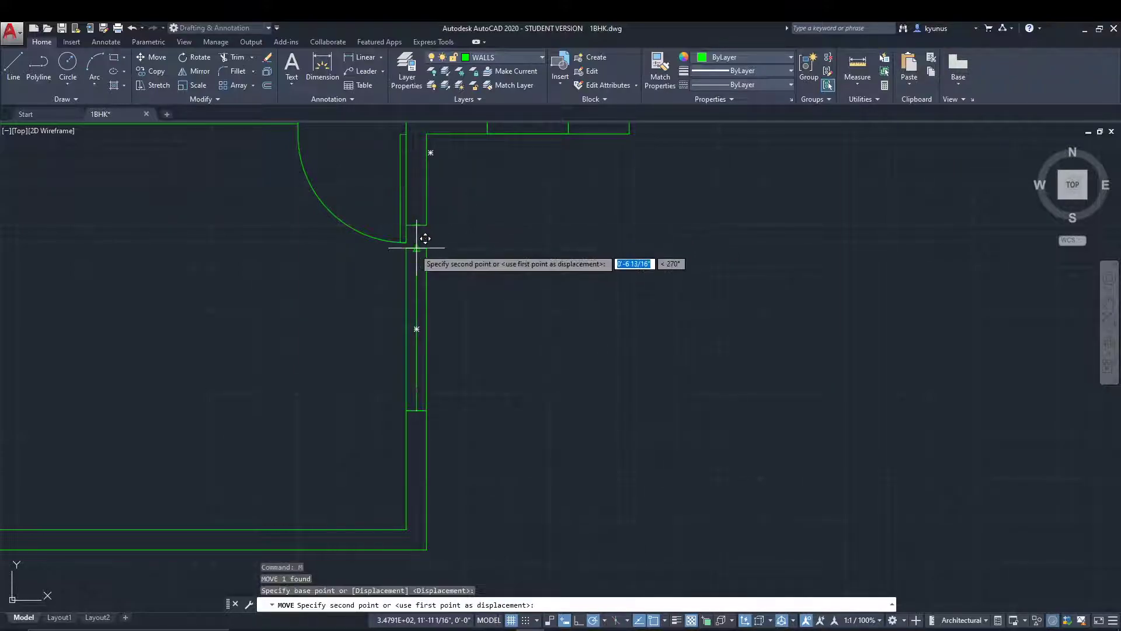
key(Escape)
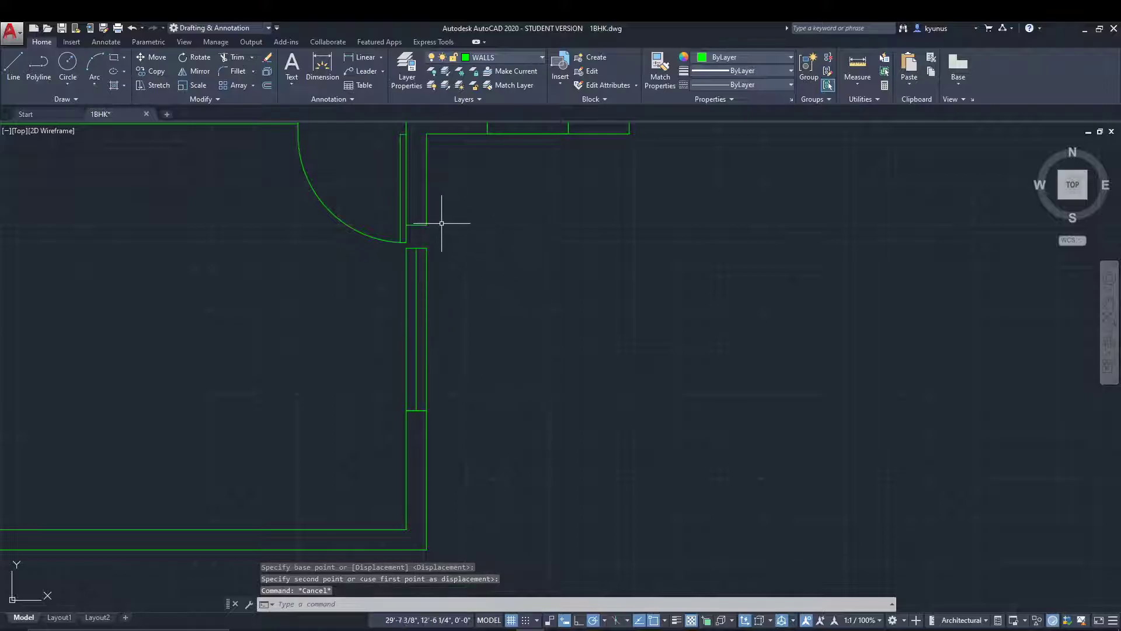
click(426, 226)
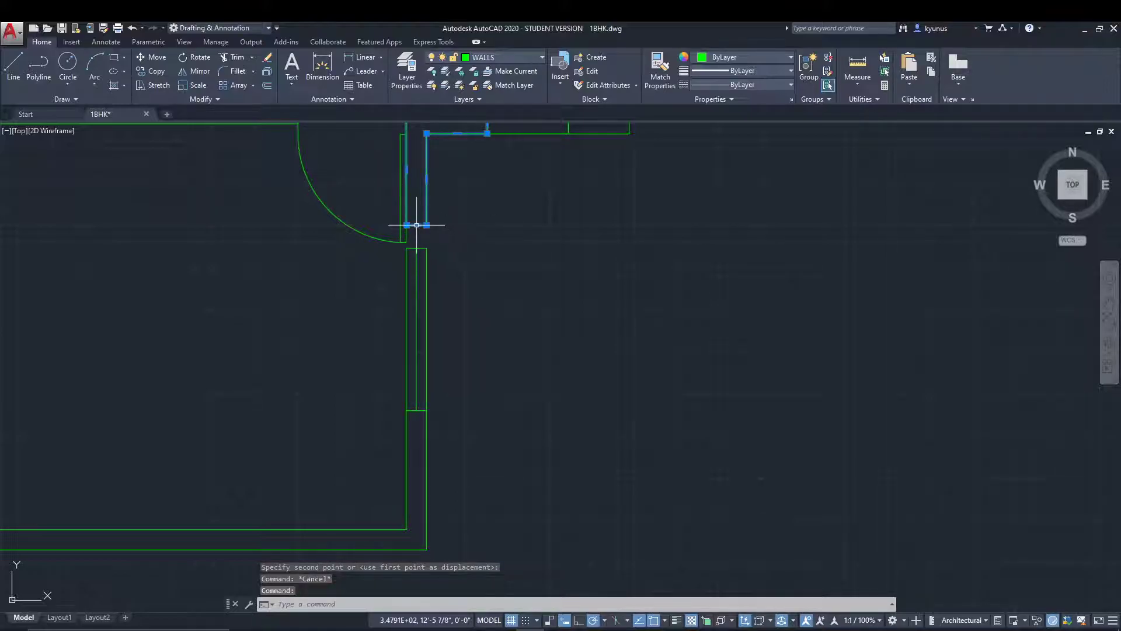
click(416, 225)
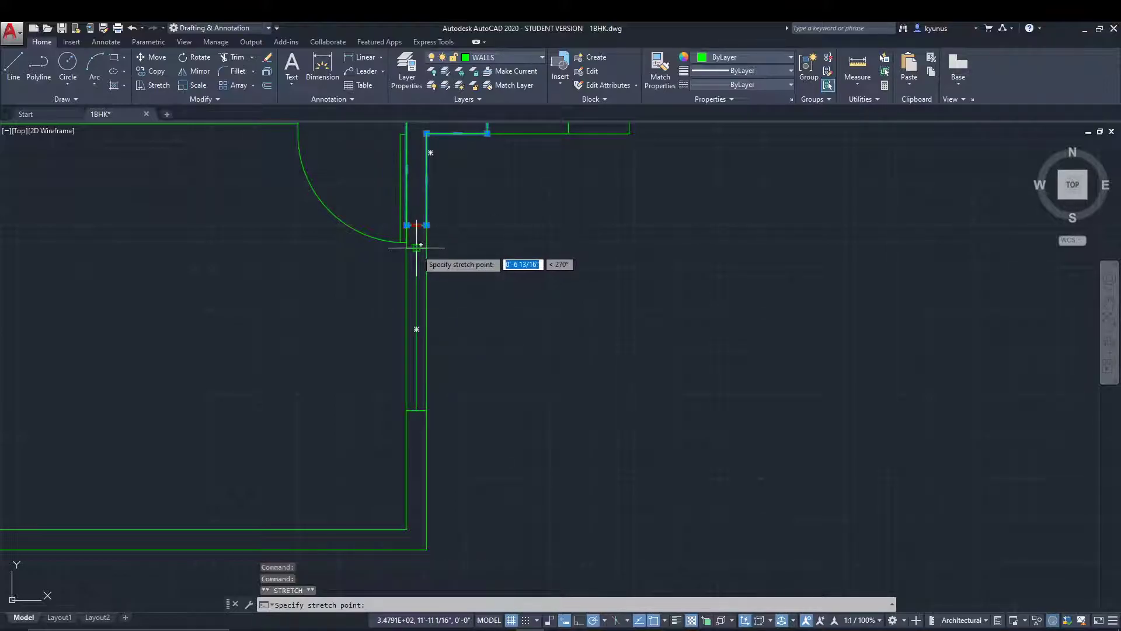
key(Escape)
key(Escape)
scroll(533, 263, down, 1)
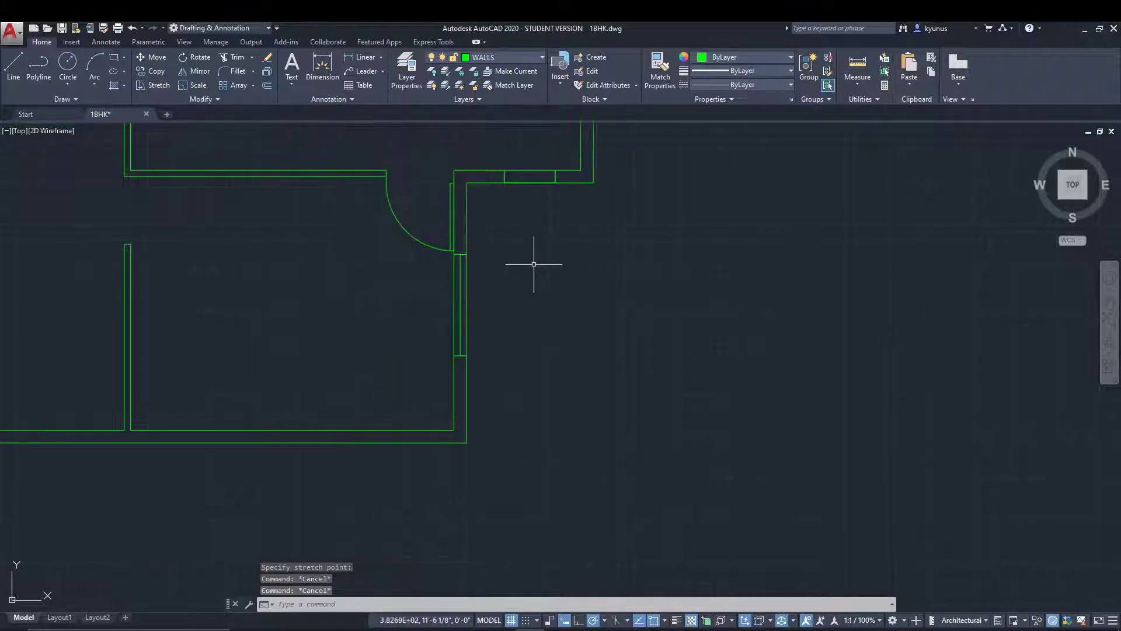
scroll(581, 358, down, 1)
scroll(597, 388, down, 1)
scroll(608, 408, down, 1)
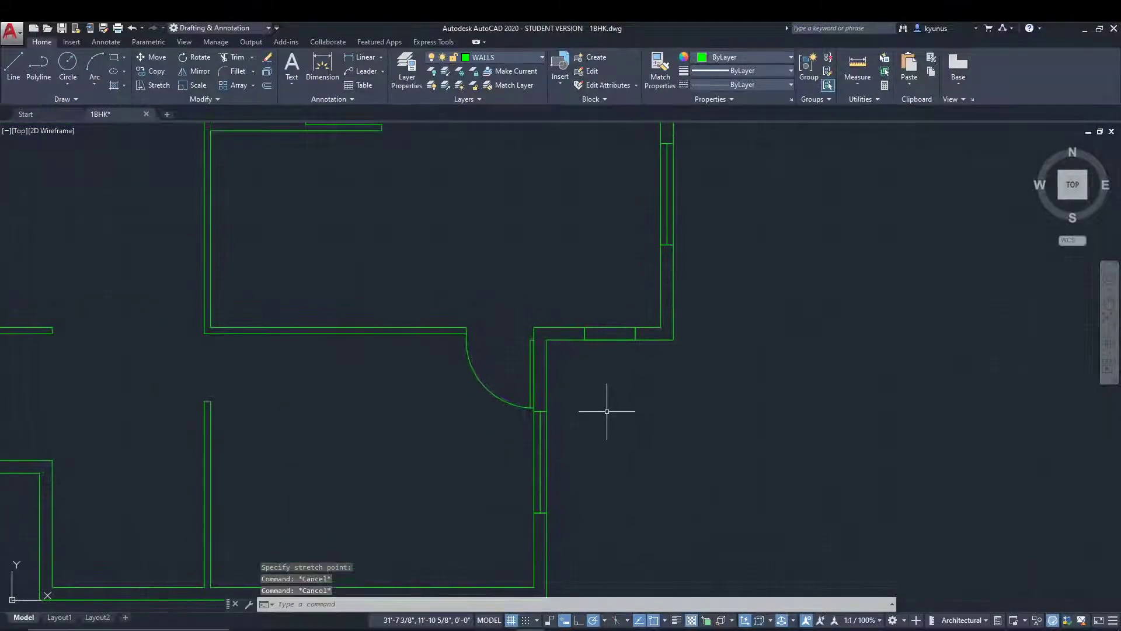
scroll(605, 408, down, 1)
middle_drag(666, 408, 667, 435)
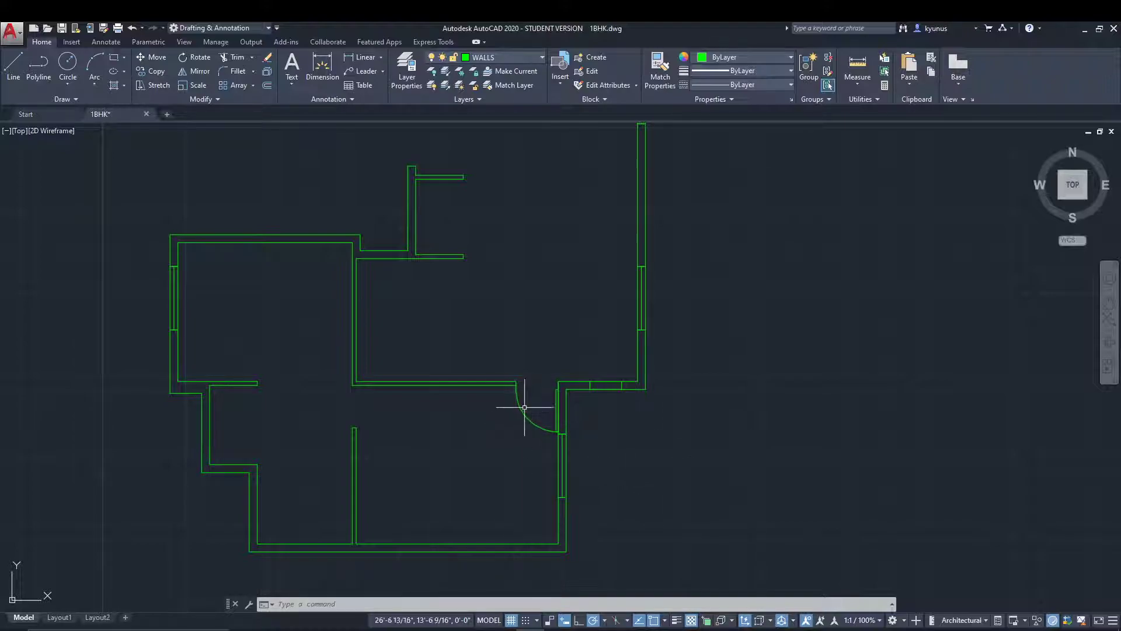
click(522, 419)
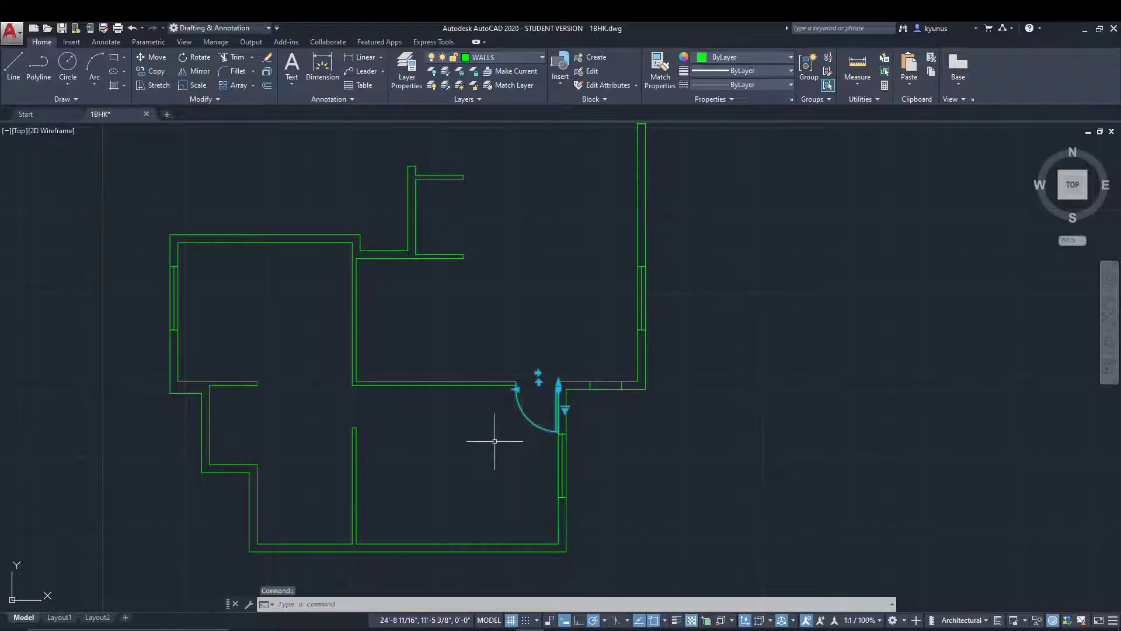
text(c)
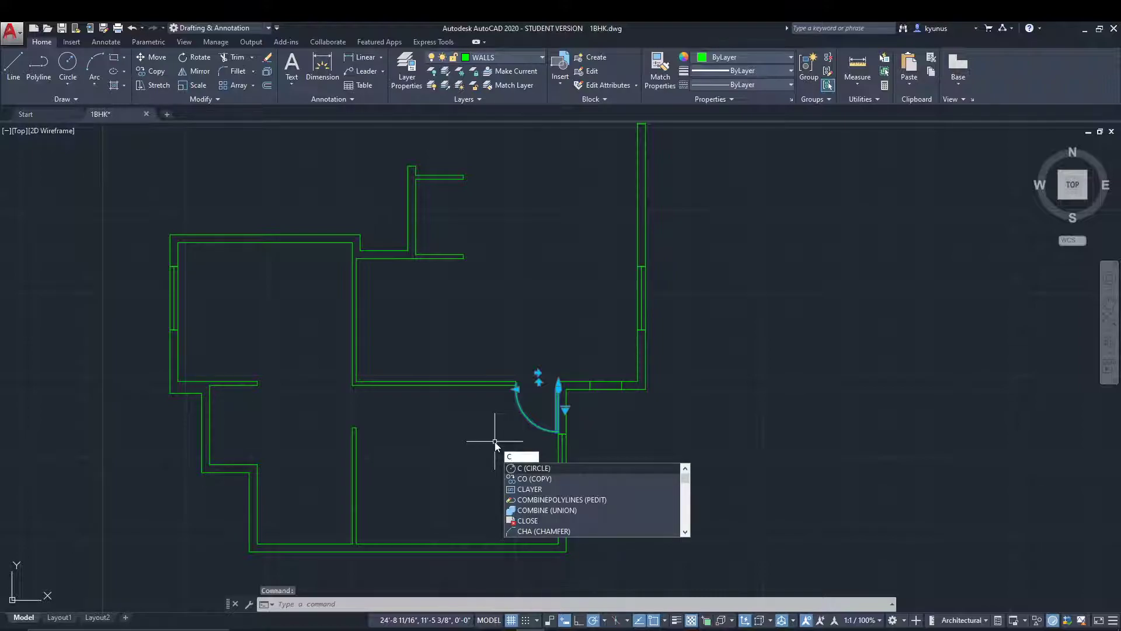
text(o)
Copy the door from its corner into the second doorway further left, then select the copy
key(Return)
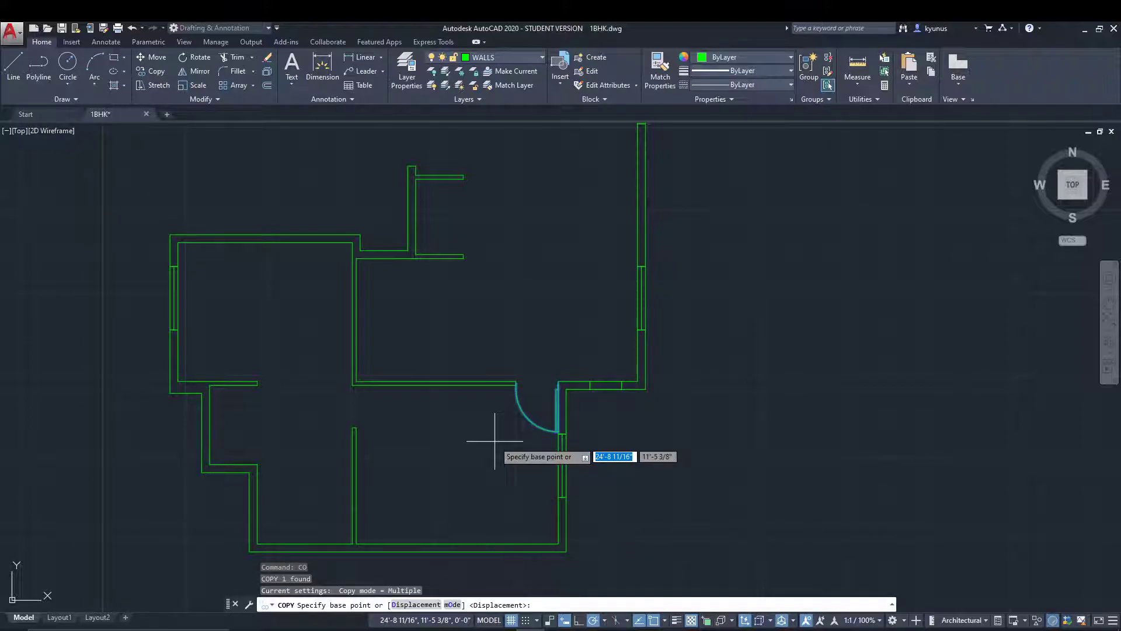
scroll(565, 404, up, 5)
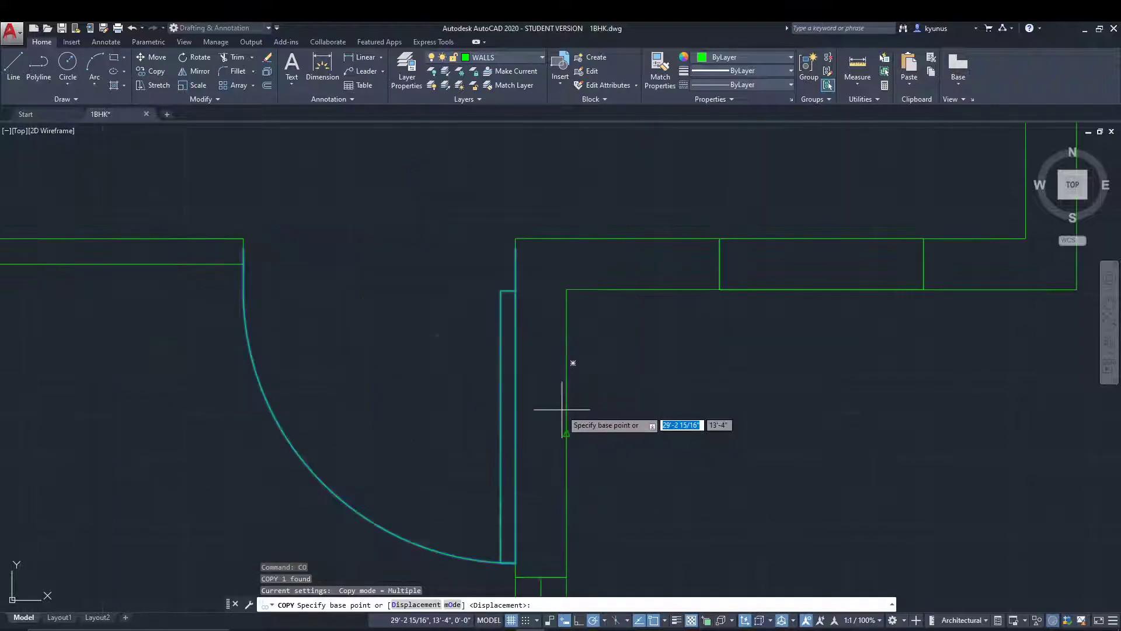
click(519, 293)
mouse_move(310, 388)
middle_down()
mouse_move(632, 314)
mouse_move(788, 324)
middle_up()
scroll(525, 325, down, 3)
middle_drag(325, 351, 517, 344)
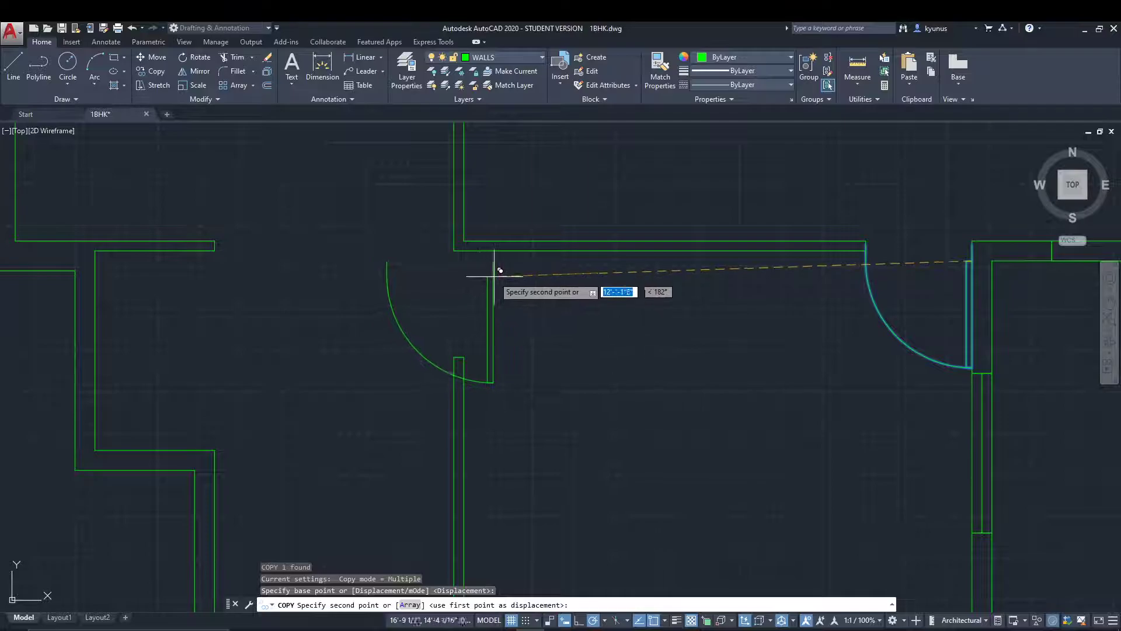
click(561, 285)
key(Escape)
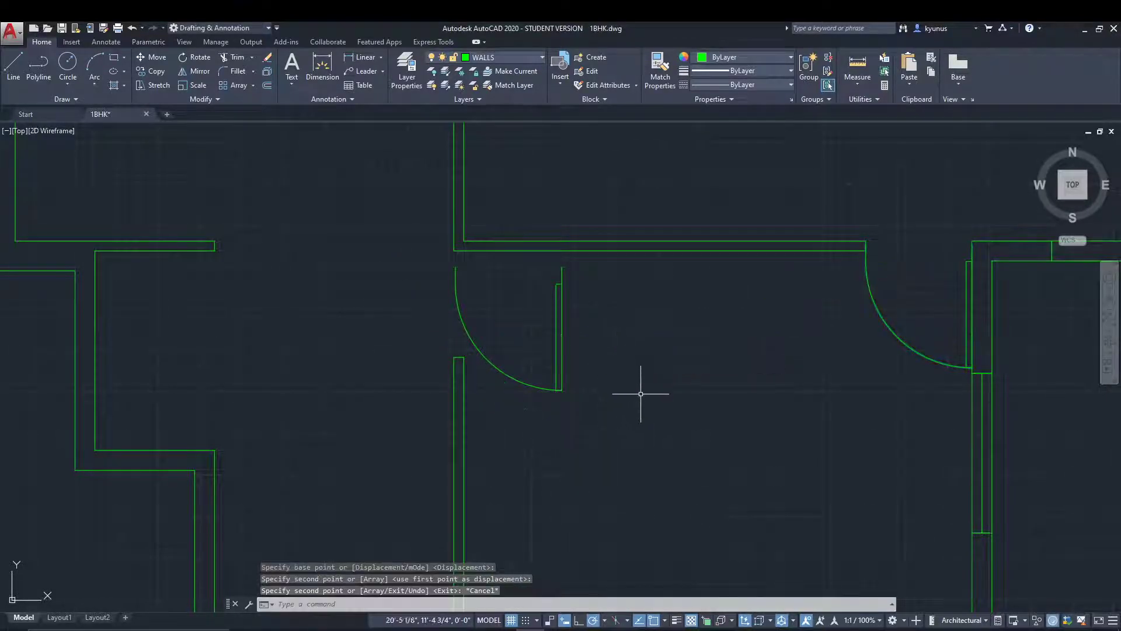
click(563, 310)
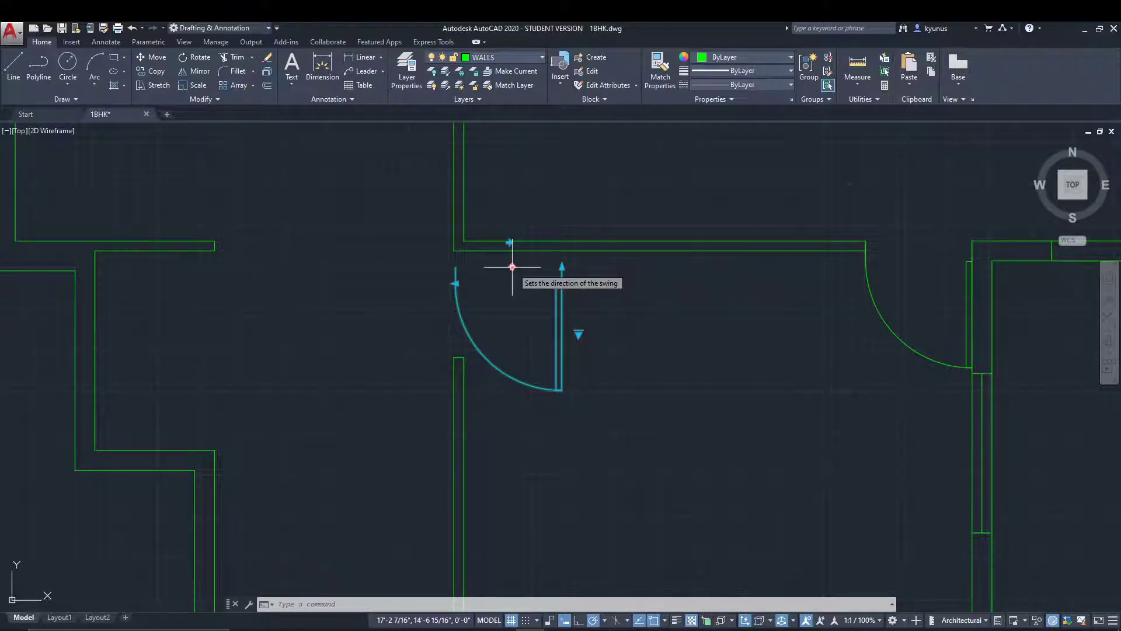
Flip the copied door's swing several times, then move its hinge to the opposite jamb
click(512, 265)
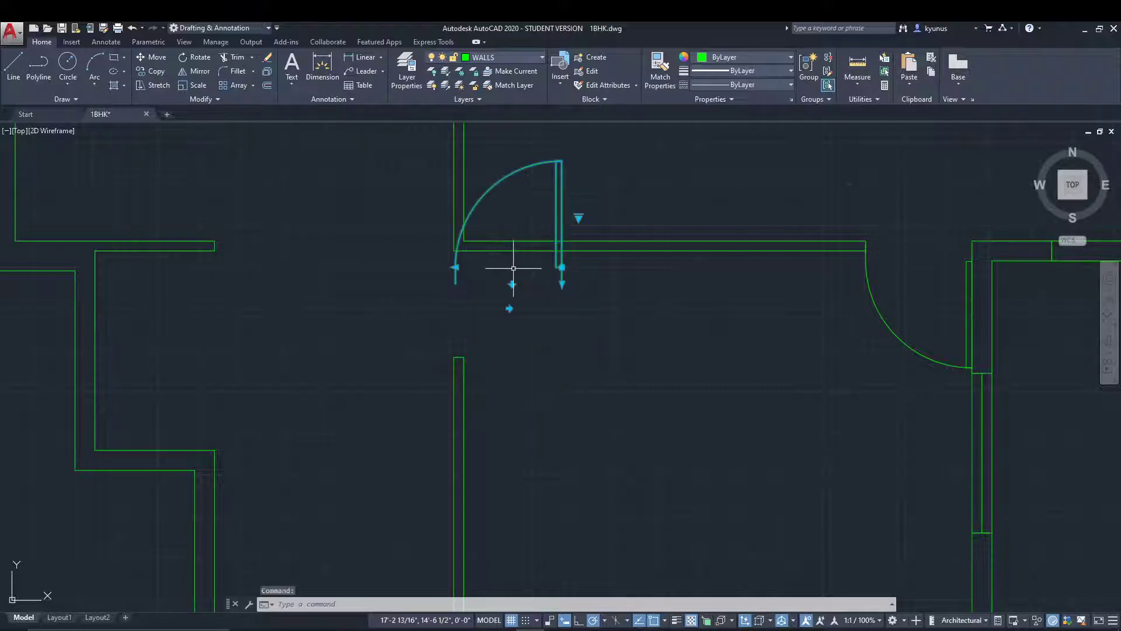
click(512, 283)
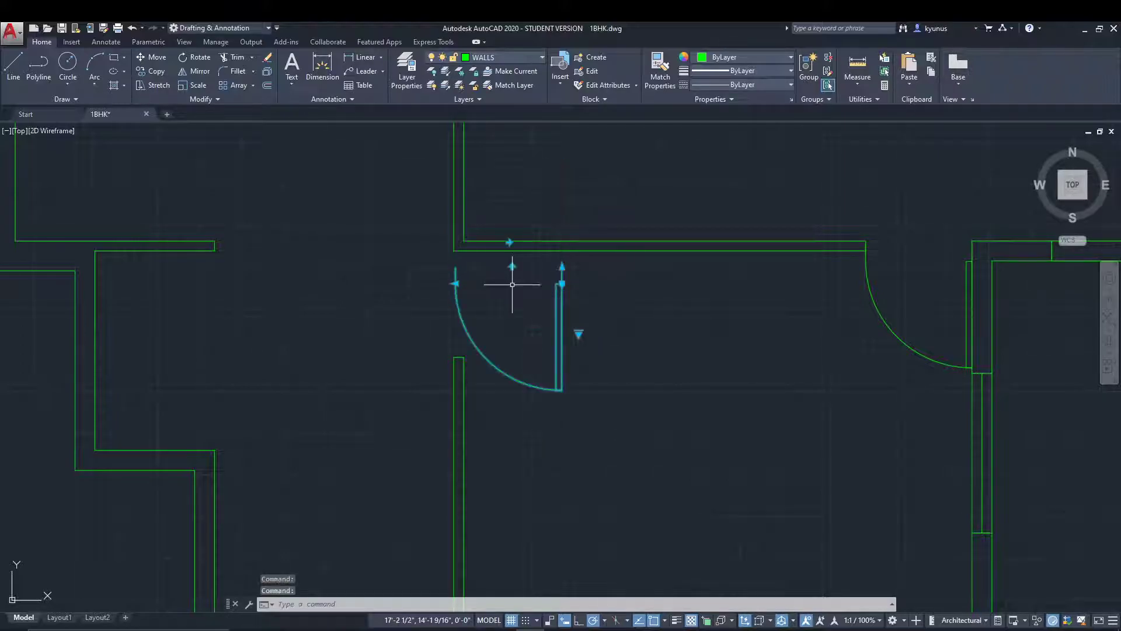
click(512, 267)
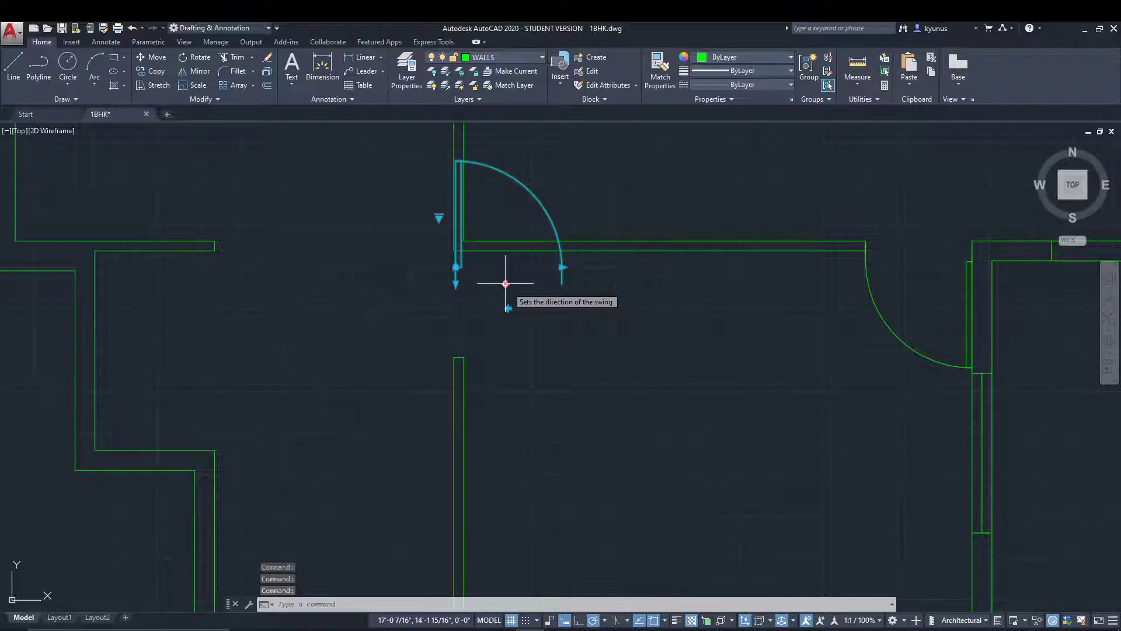
click(505, 283)
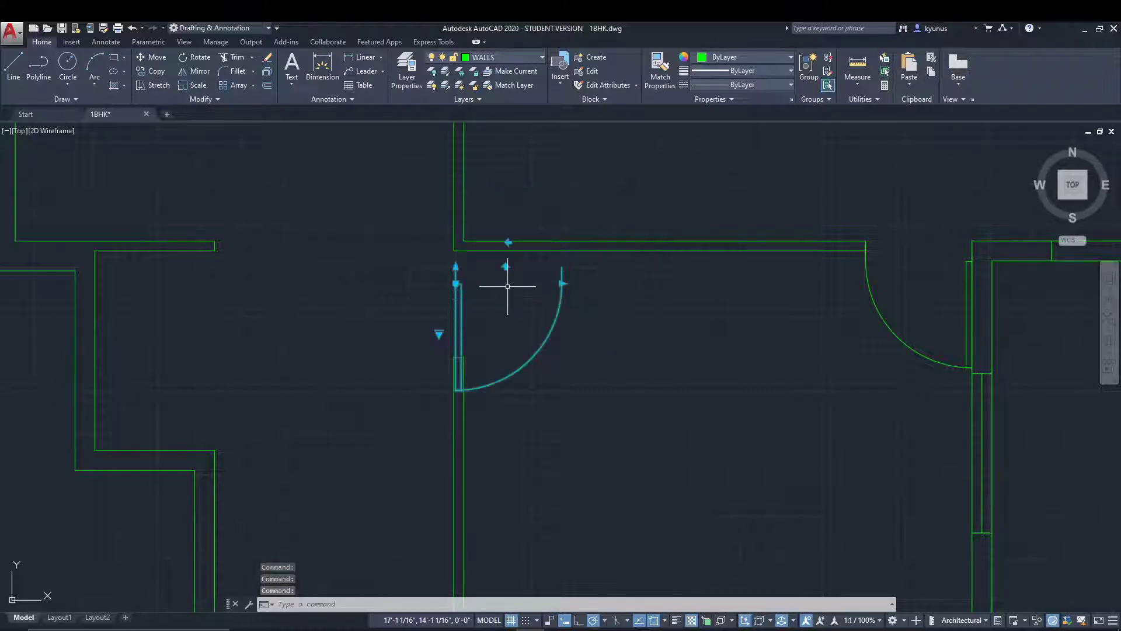
click(508, 243)
text(RO)
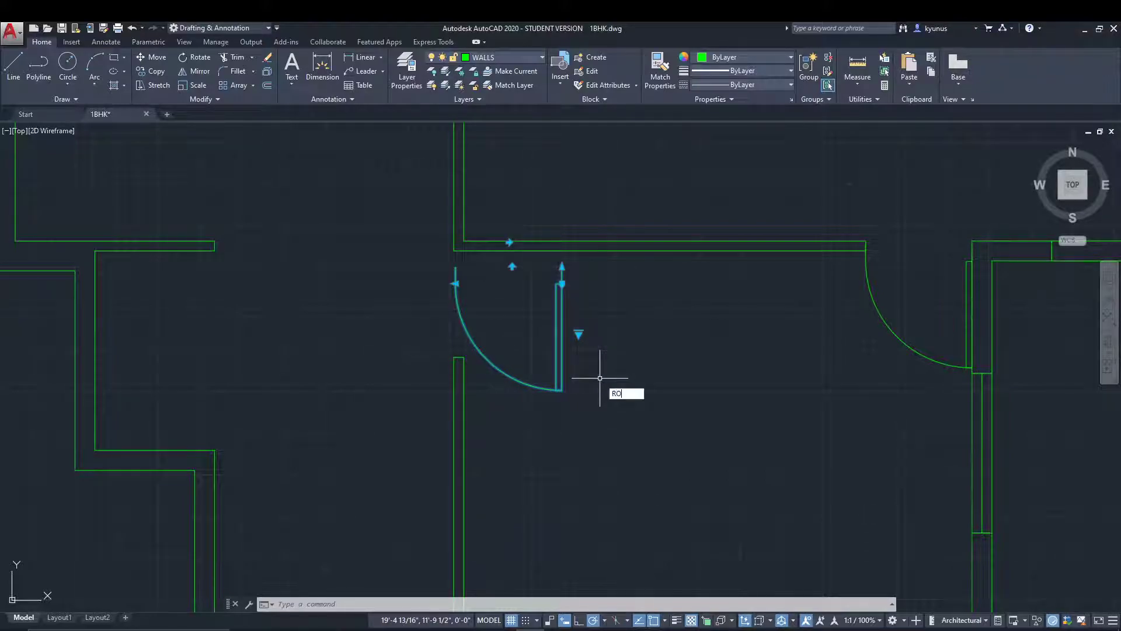
Rotate the copied door 90° about its pivot point so its leaf lies horizontally
key(Return)
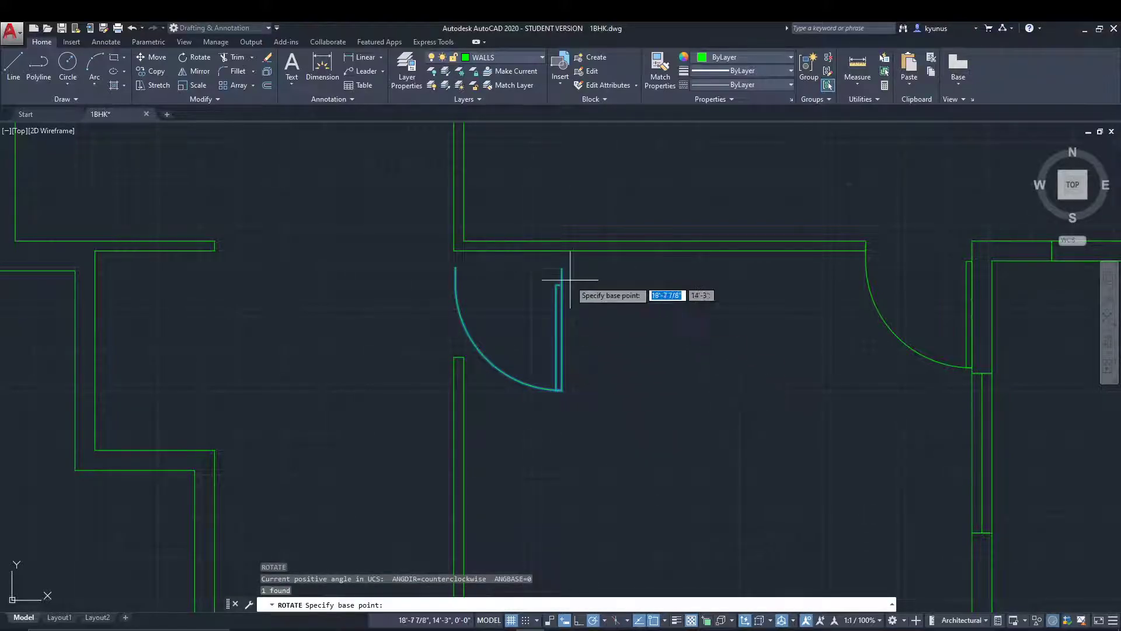
click(567, 283)
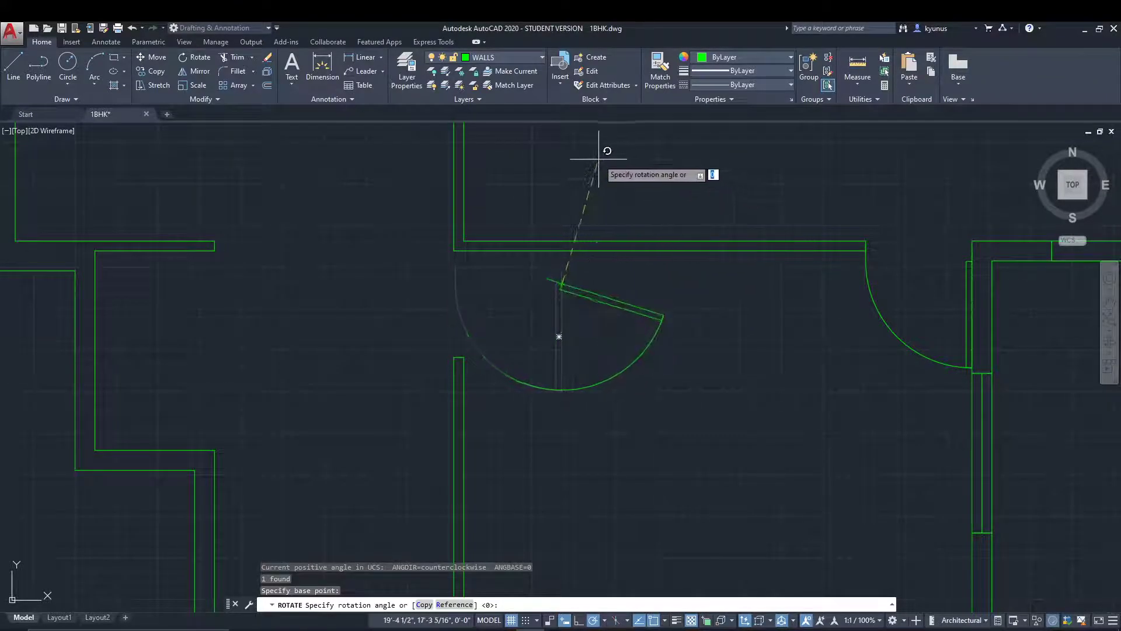
click(561, 154)
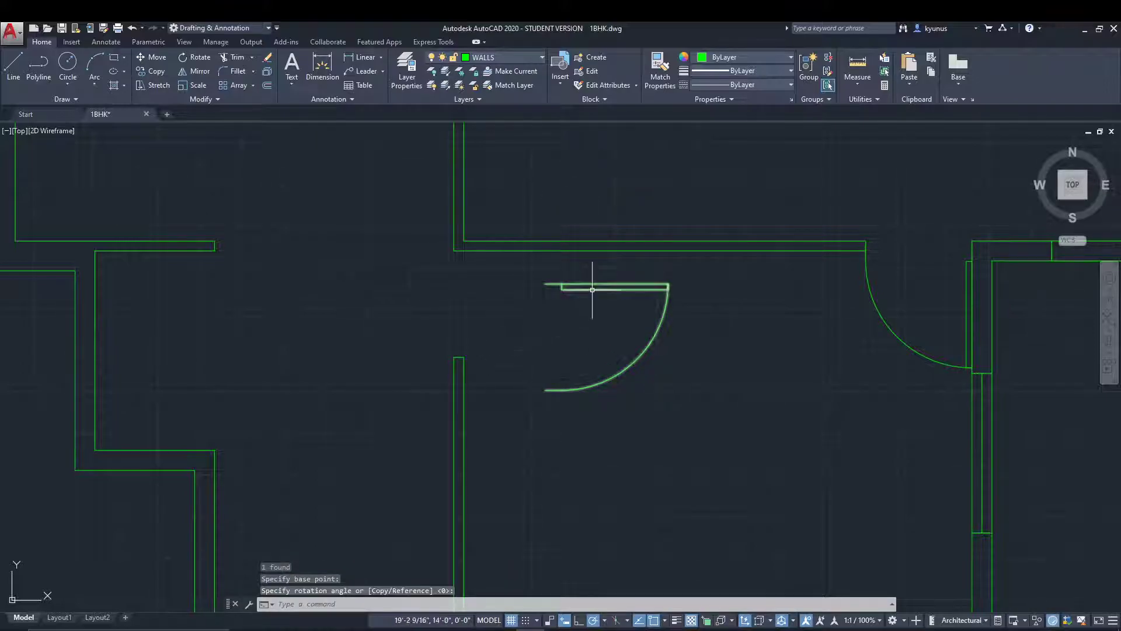
Select the rotated door and begin moving it
click(571, 286)
click(593, 295)
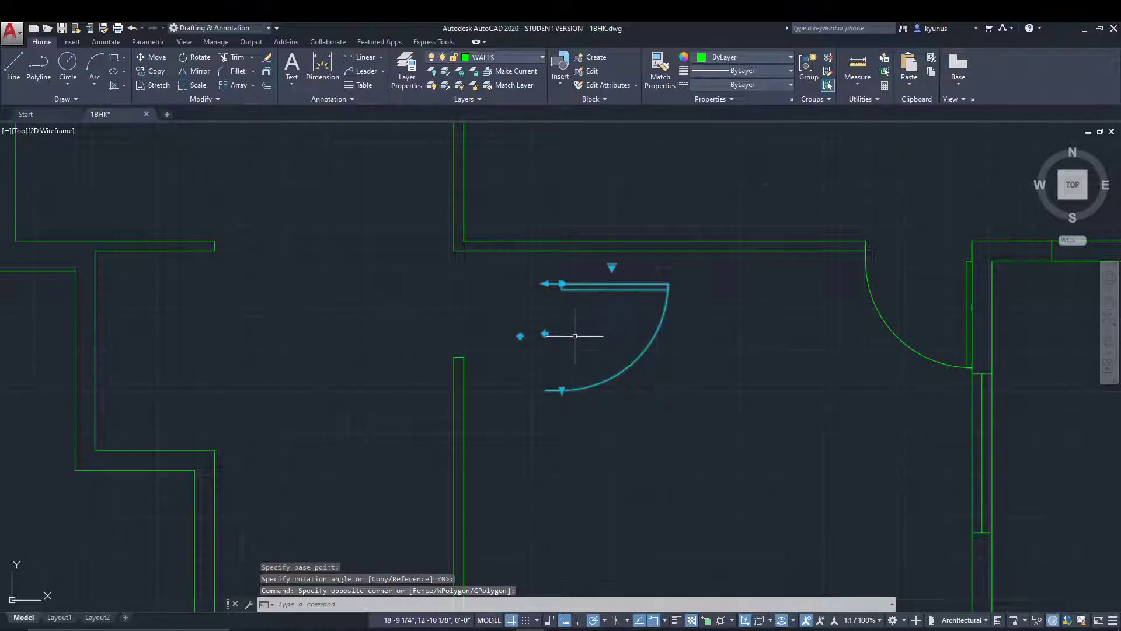
text(M)
key(Return)
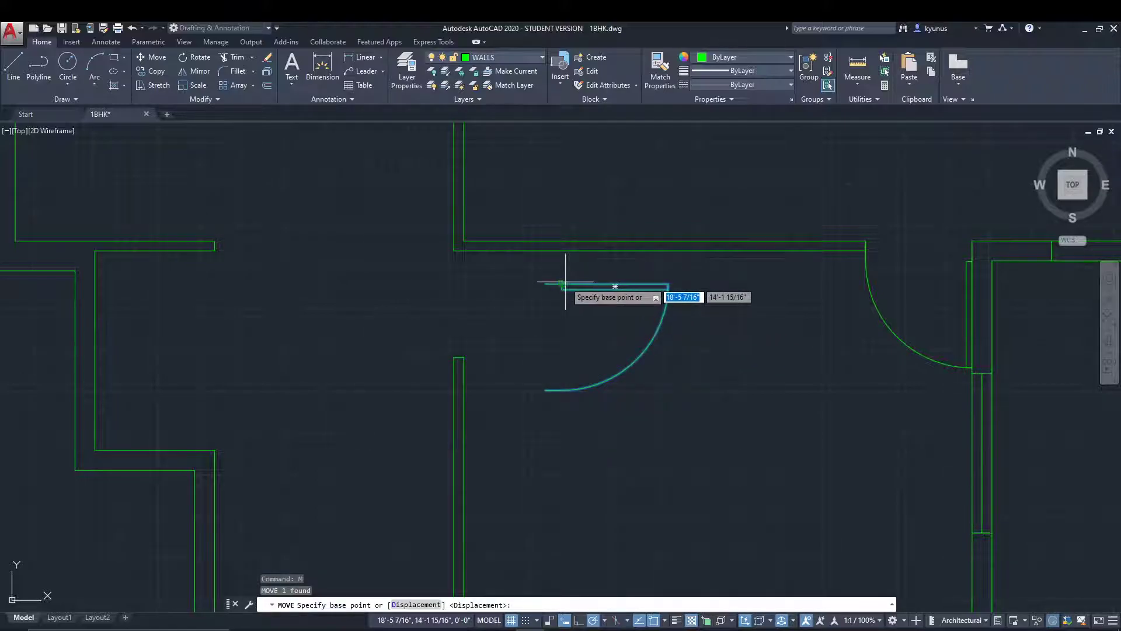
scroll(566, 283, up, 2)
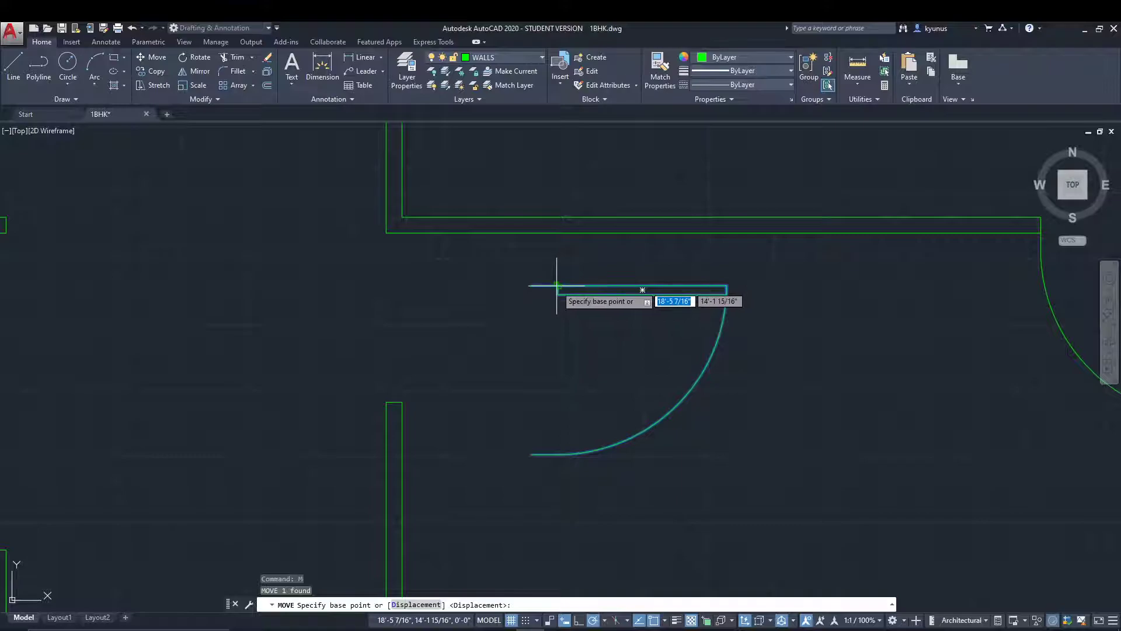
click(556, 285)
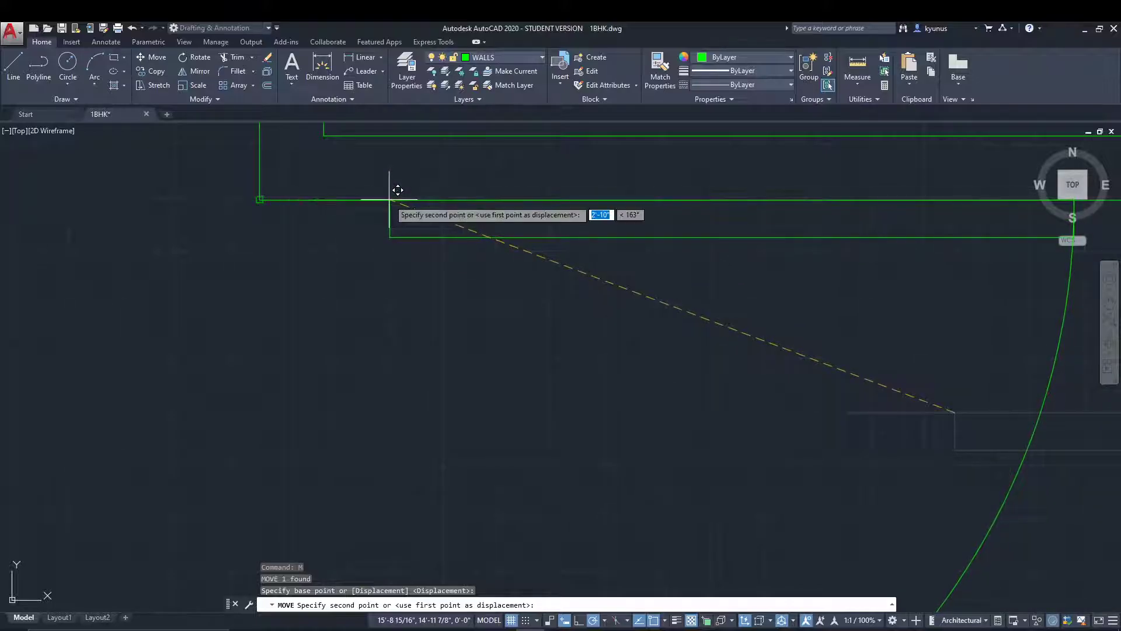
key(Escape)
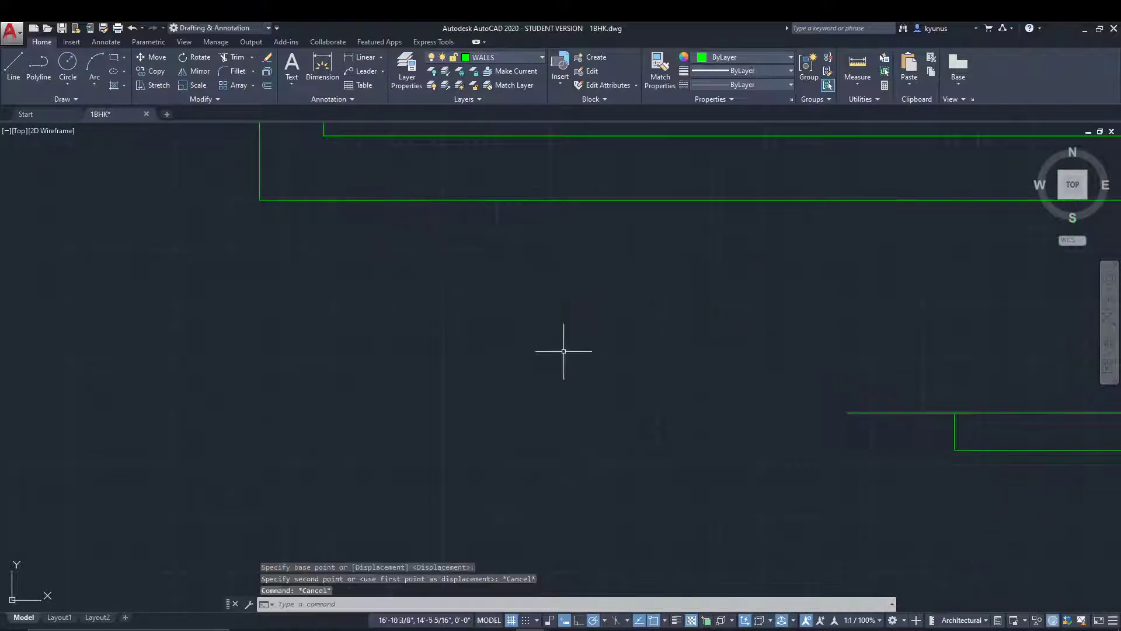
scroll(579, 367, down, 3)
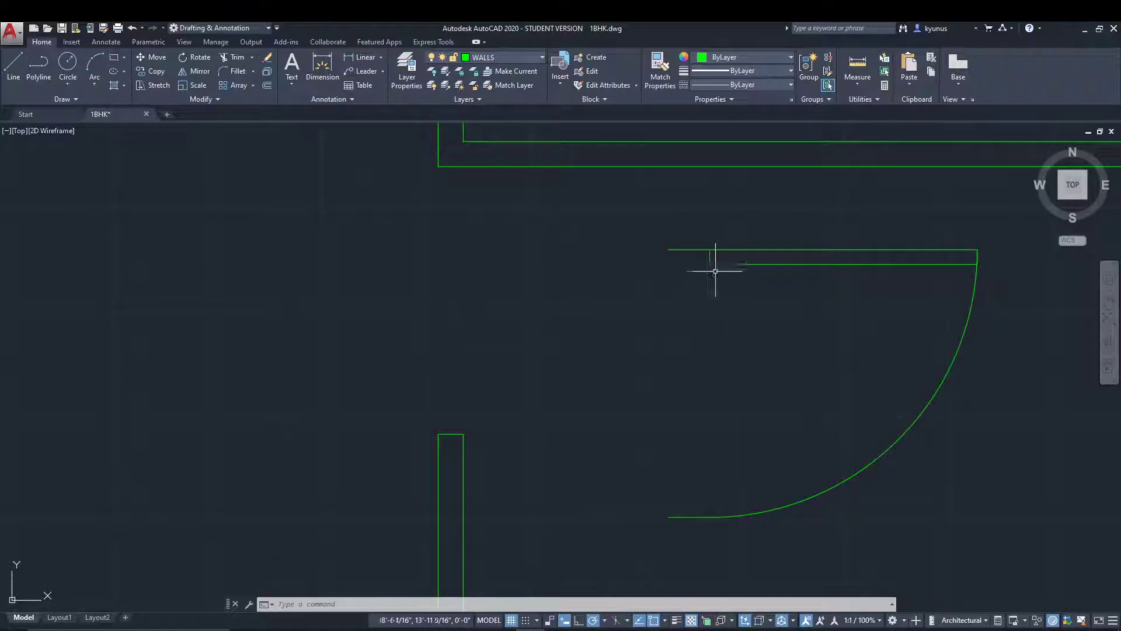
Move the rotated door from its leaf's left end onto the upper wall corner in the doorway
click(716, 246)
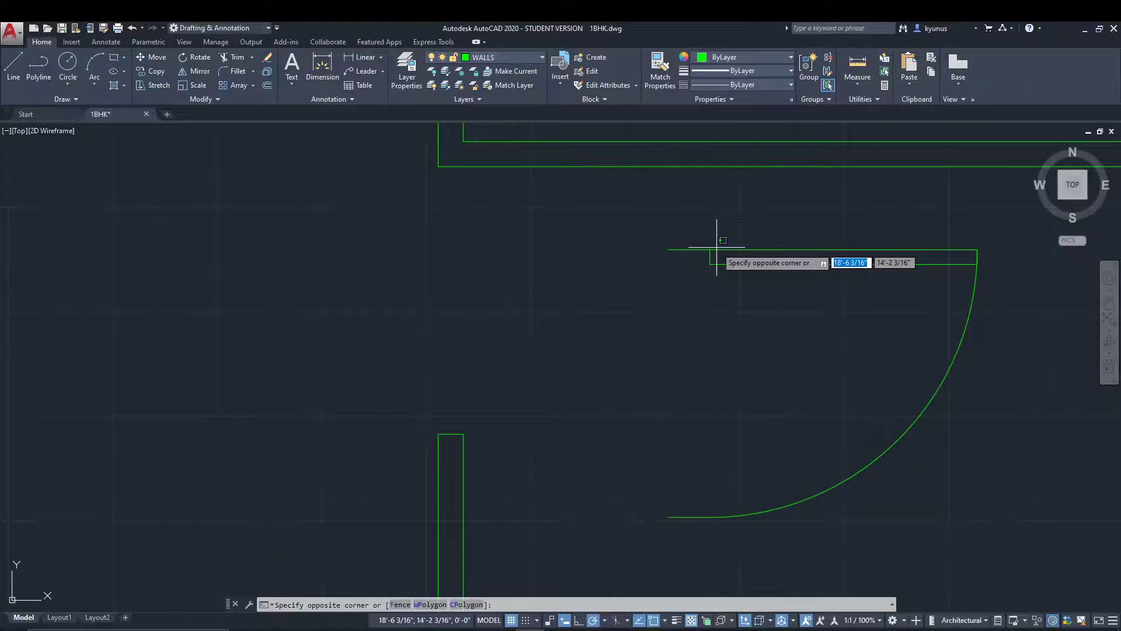
key(Escape)
text(M)
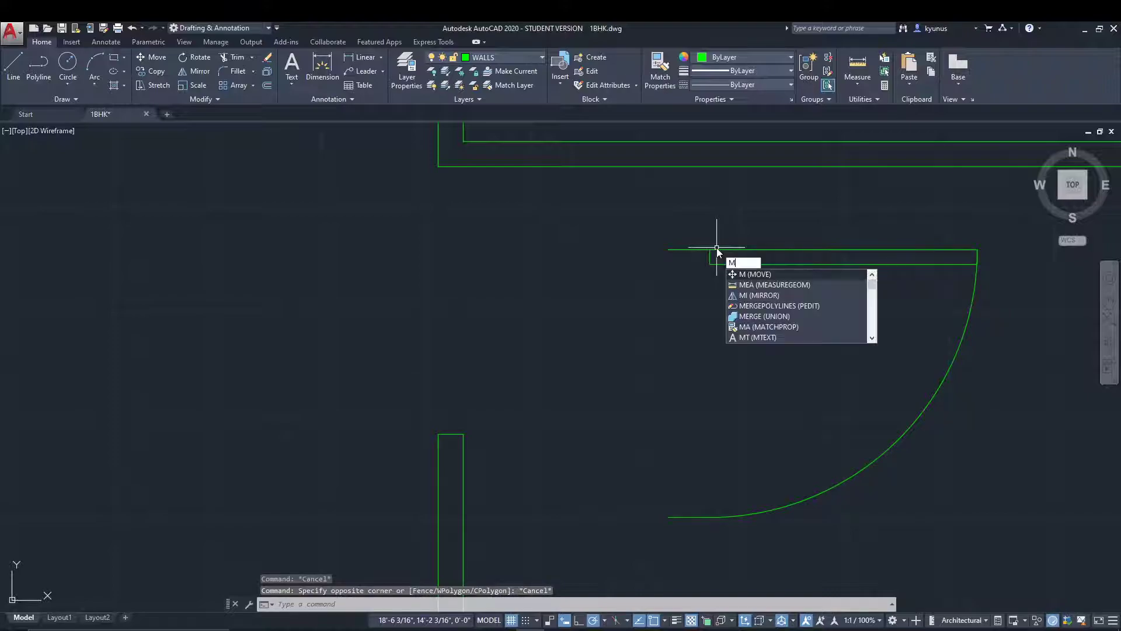
key(Return)
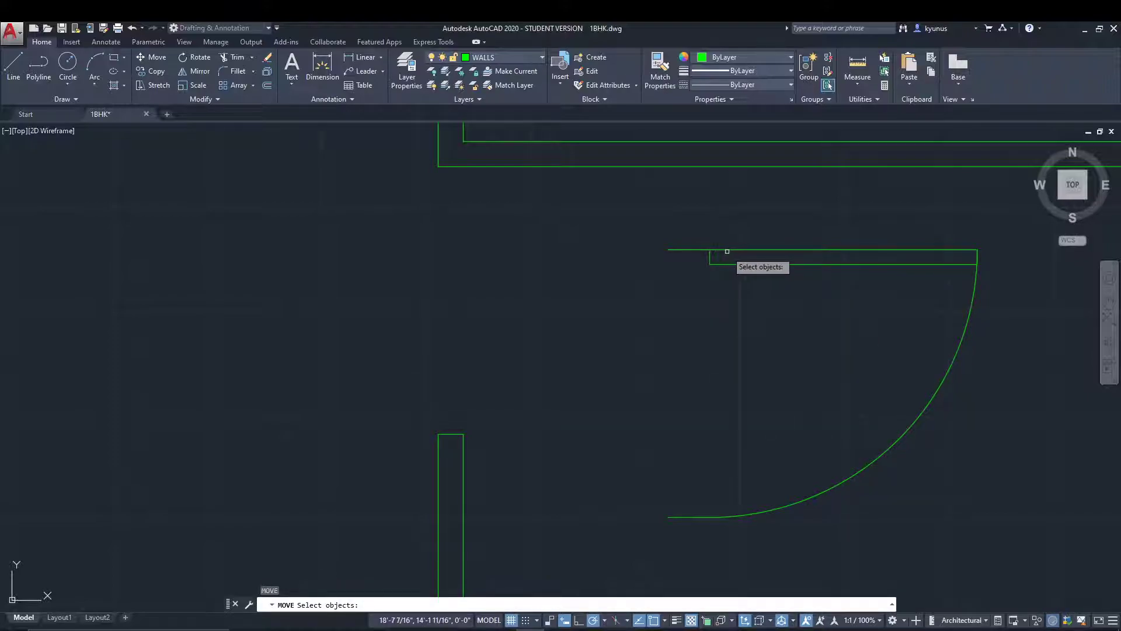
click(725, 253)
key(Return)
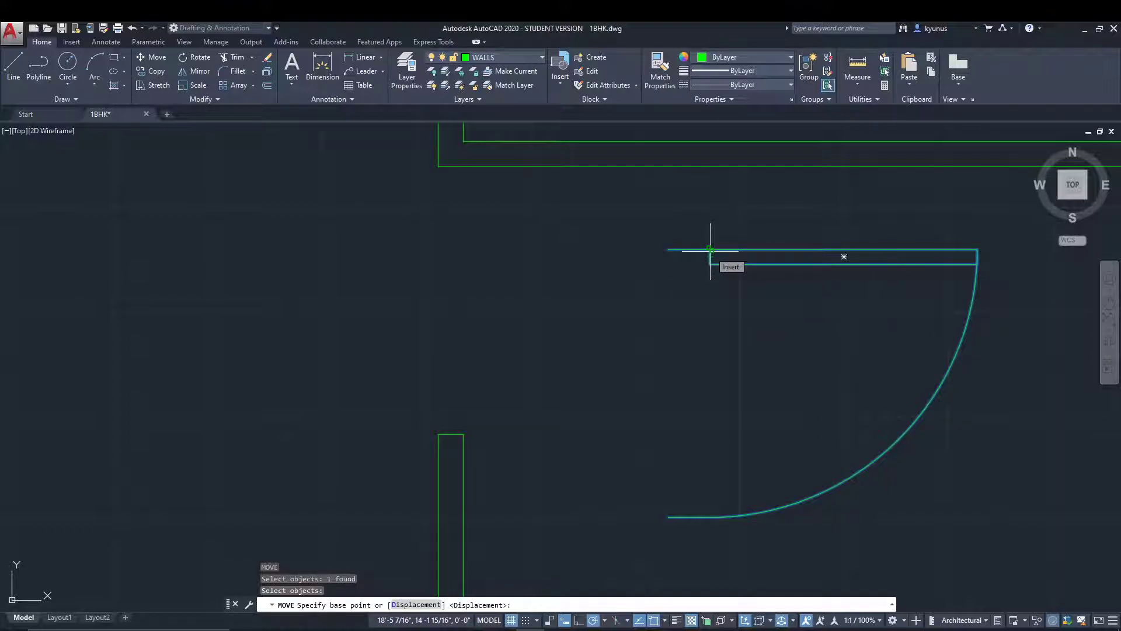
click(668, 250)
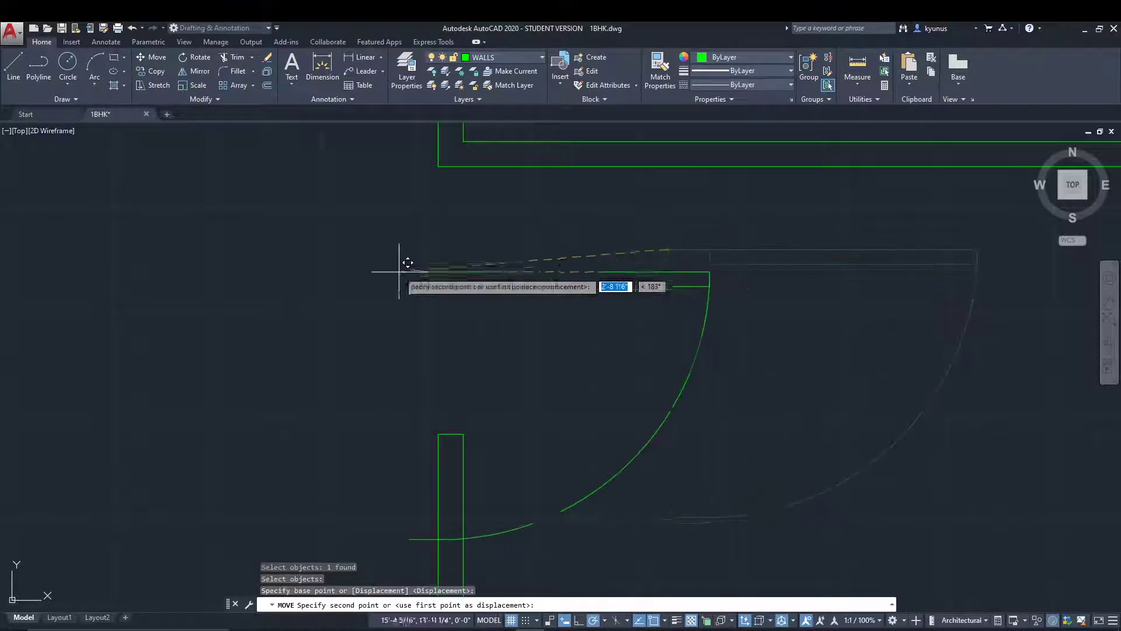
click(439, 166)
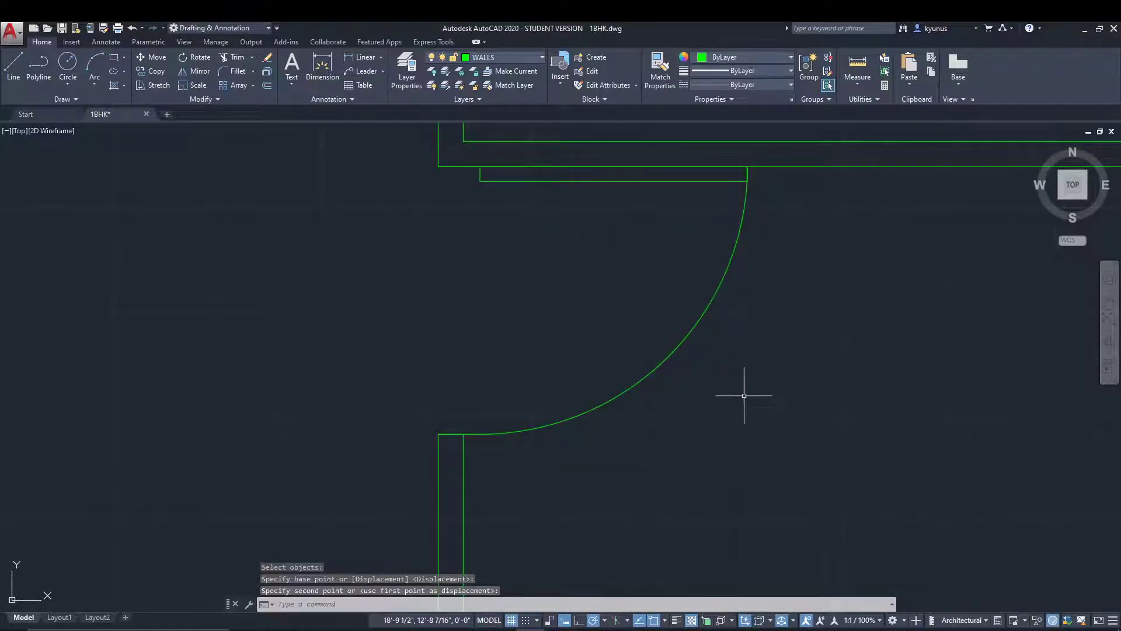
scroll(744, 395, down, 4)
scroll(791, 403, down, 2)
middle_drag(826, 413, 708, 359)
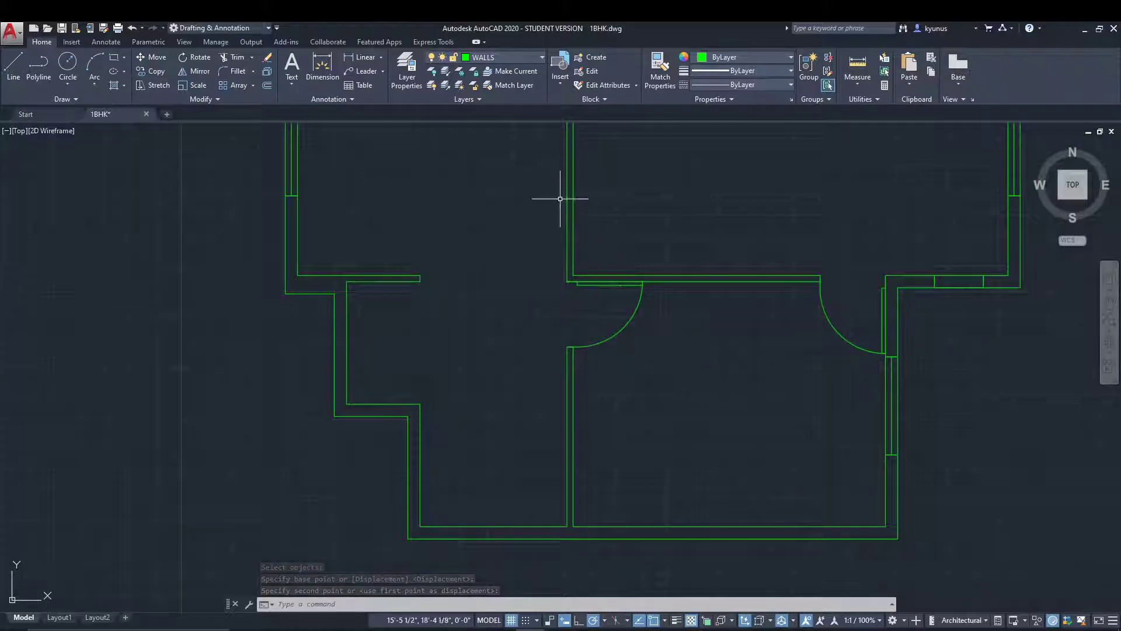
scroll(582, 282, up, 4)
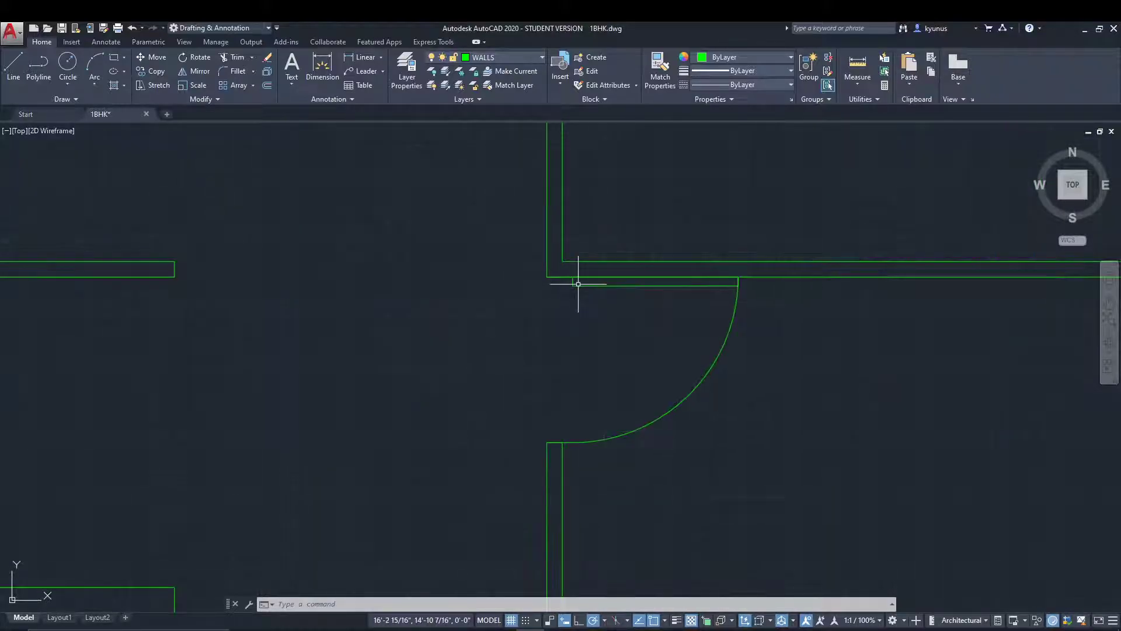
scroll(581, 295, down, 4)
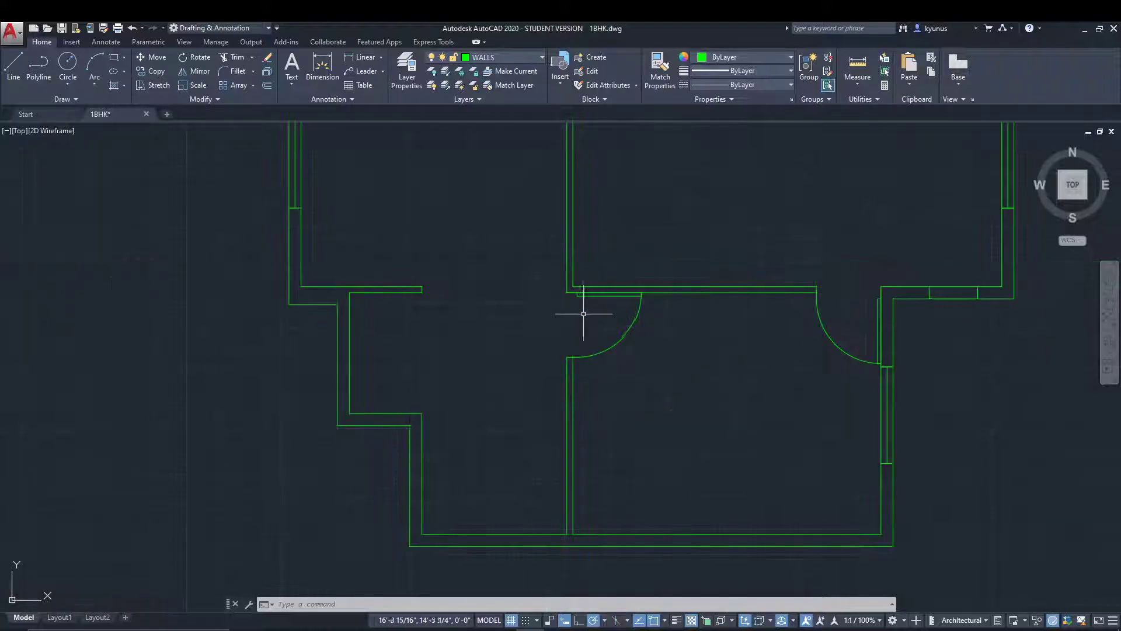
mouse_move(708, 393)
middle_down()
mouse_move(712, 447)
mouse_move(563, 459)
middle_up()
scroll(661, 442, down, 2)
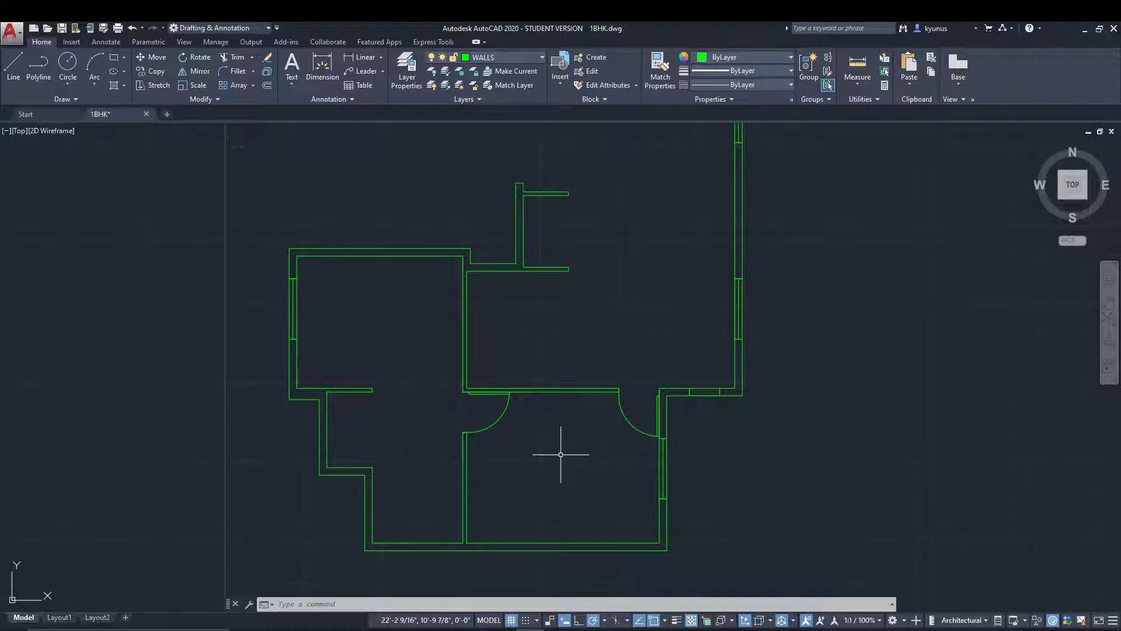
scroll(570, 430, down, 2)
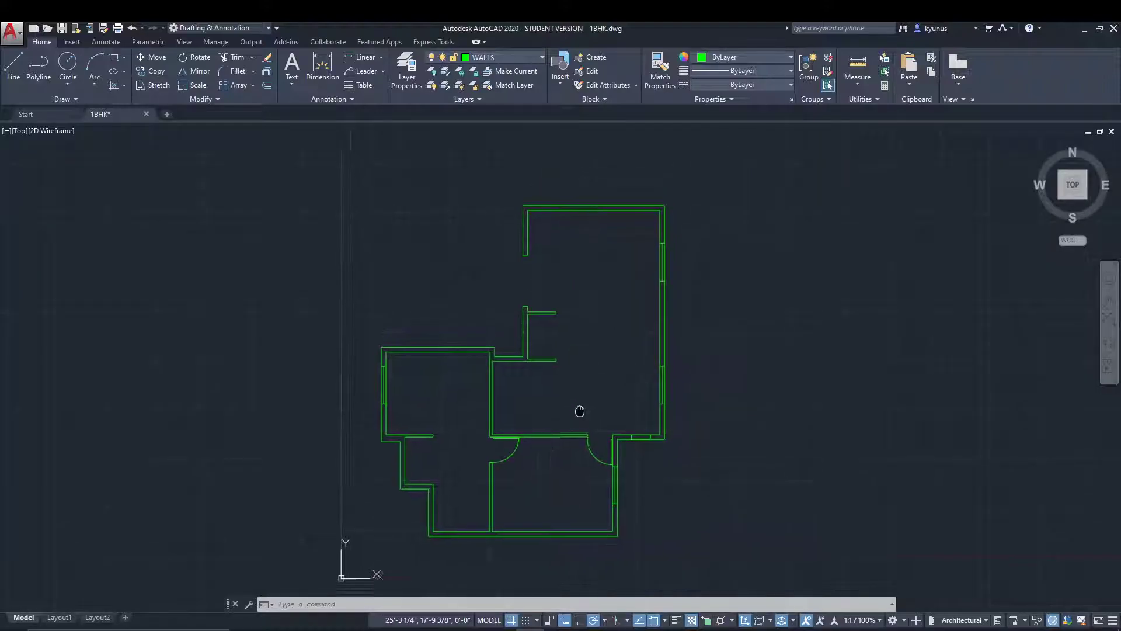
scroll(552, 407, down, 2)
scroll(526, 420, up, 4)
scroll(614, 371, up, 3)
scroll(614, 395, down, 2)
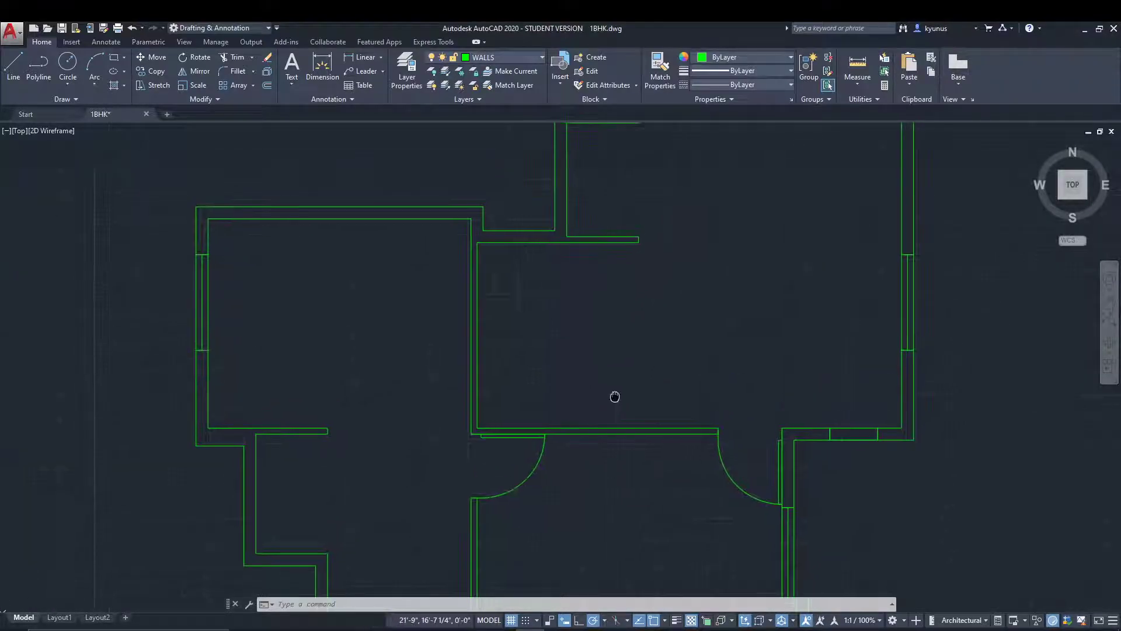
scroll(613, 395, down, 1)
scroll(615, 374, down, 1)
scroll(625, 363, down, 1)
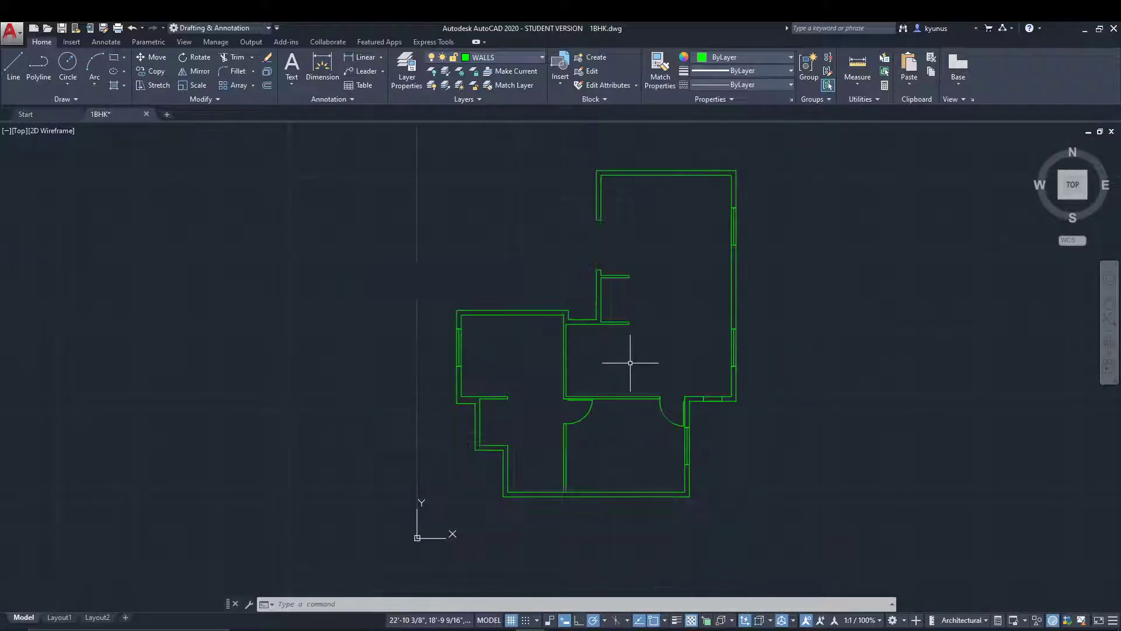
middle_drag(630, 363, 540, 399)
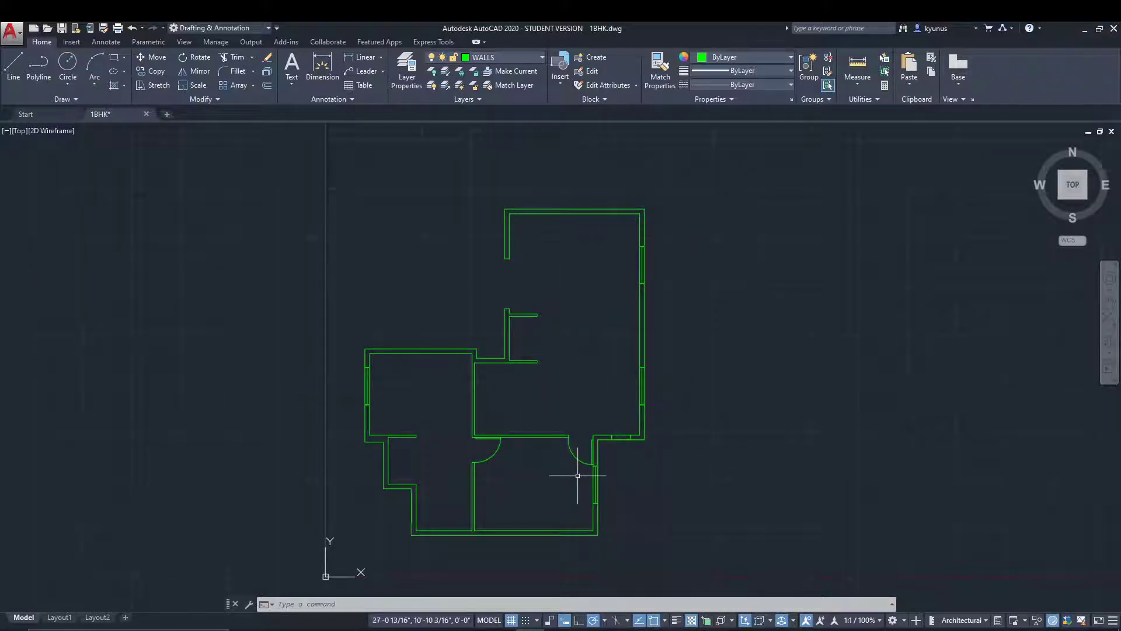